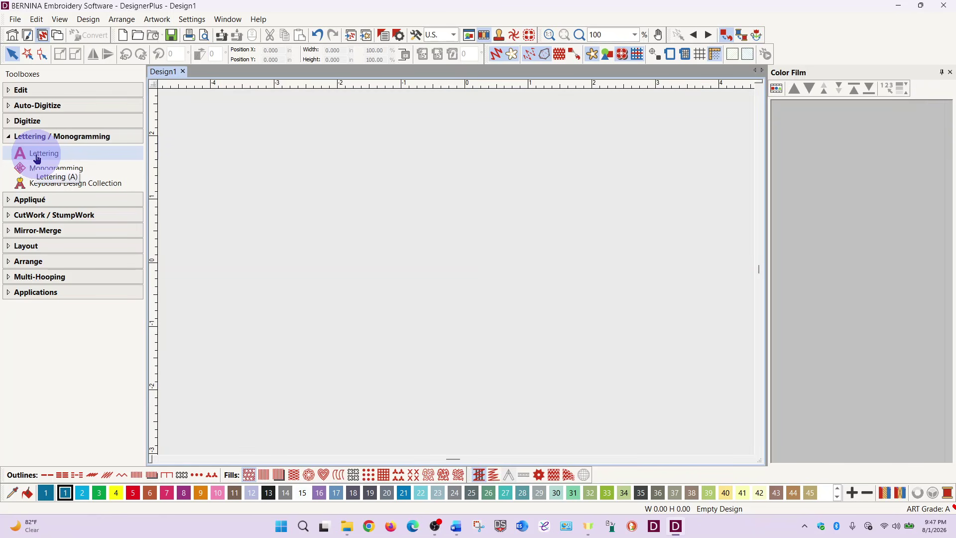
- Start a new lettering object with the text E and a height of 4 in
click(40, 159)
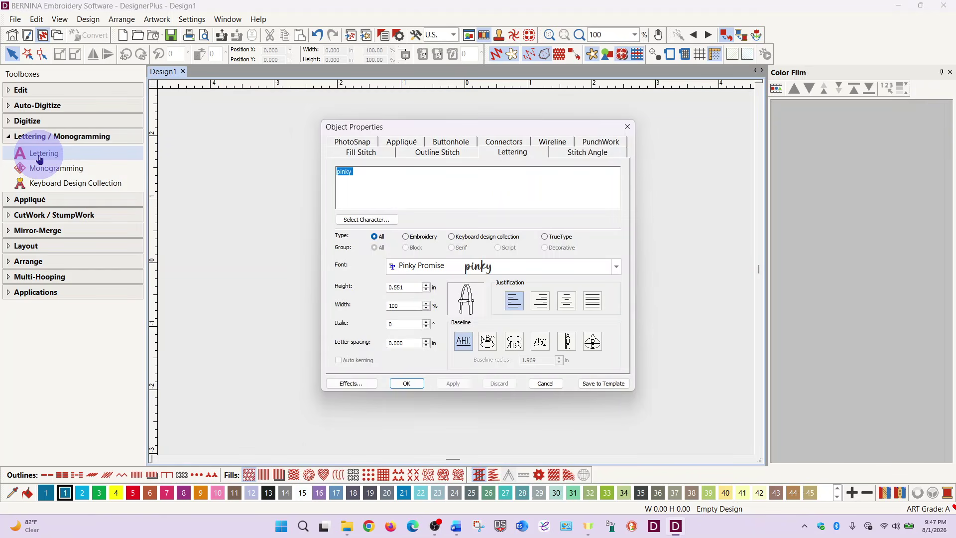
key(BackSpace)
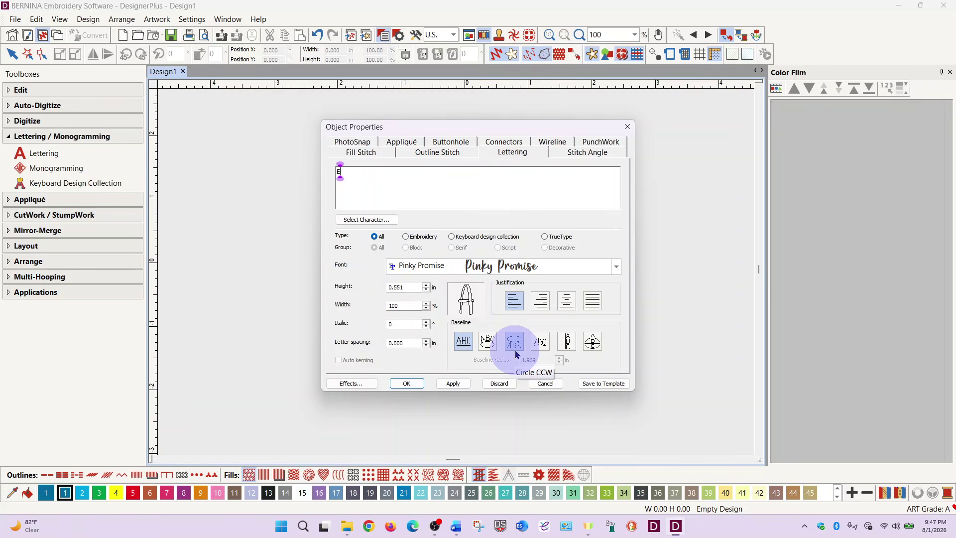
drag(418, 287, 374, 289)
text(4)
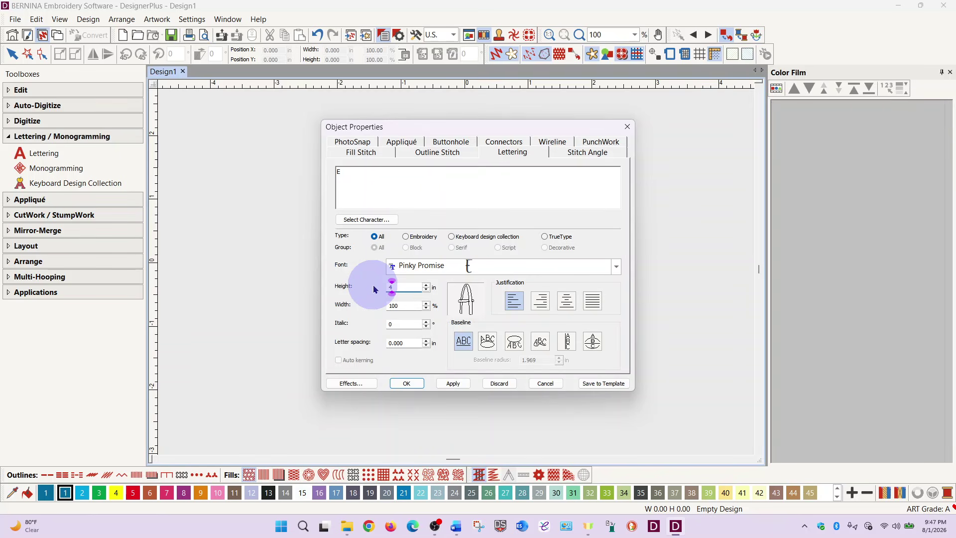
- Set the lettering font to Varsity Block-CAPS and place the letter E in the empty design
click(454, 269)
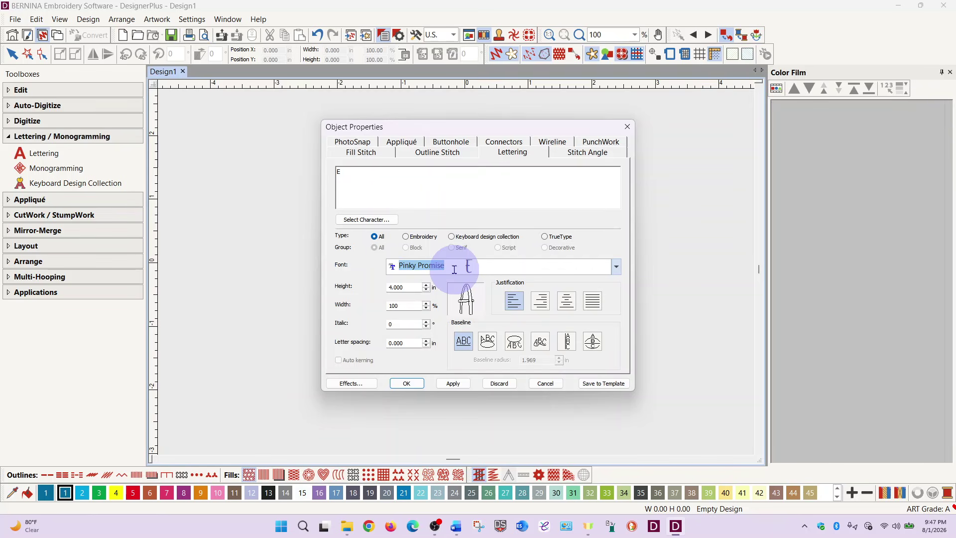
text(Varsity Applique -)
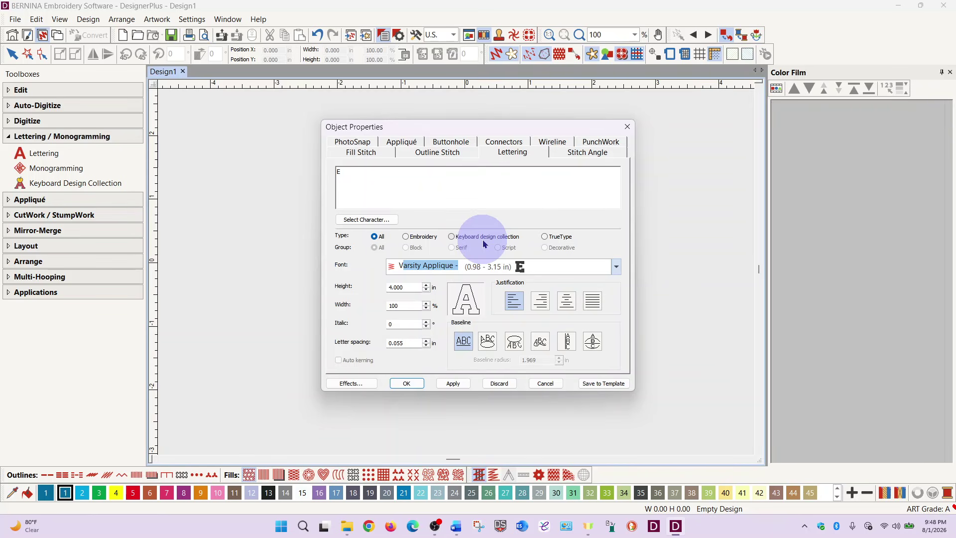
key(Down)
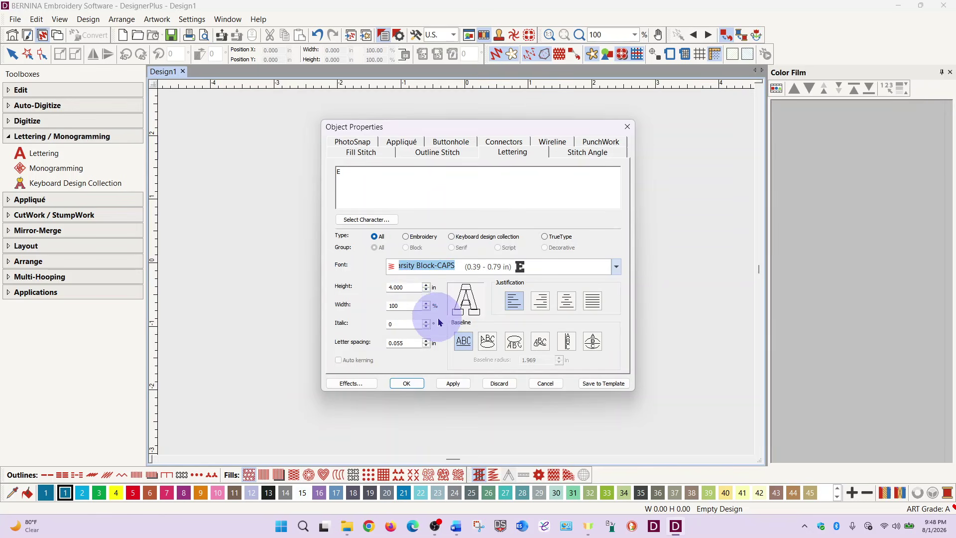
click(451, 386)
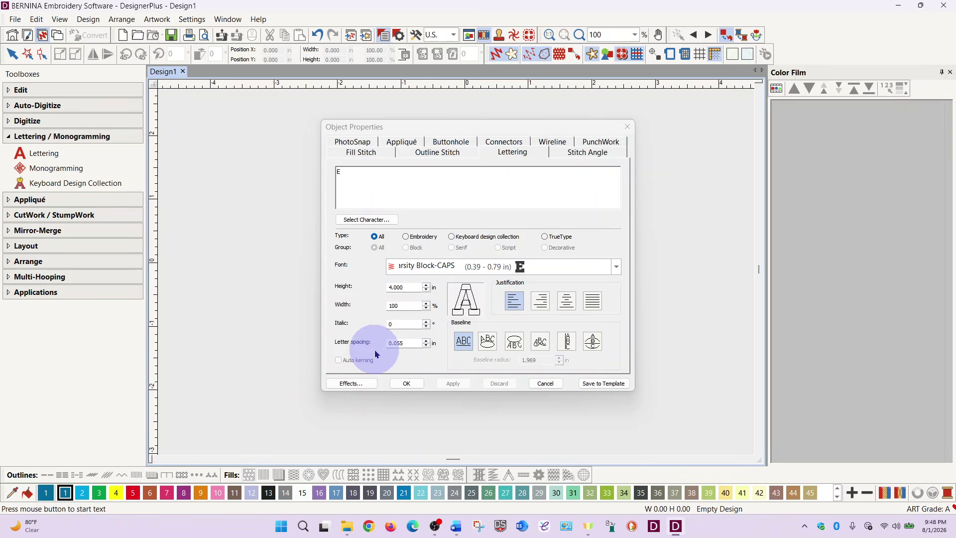
click(408, 385)
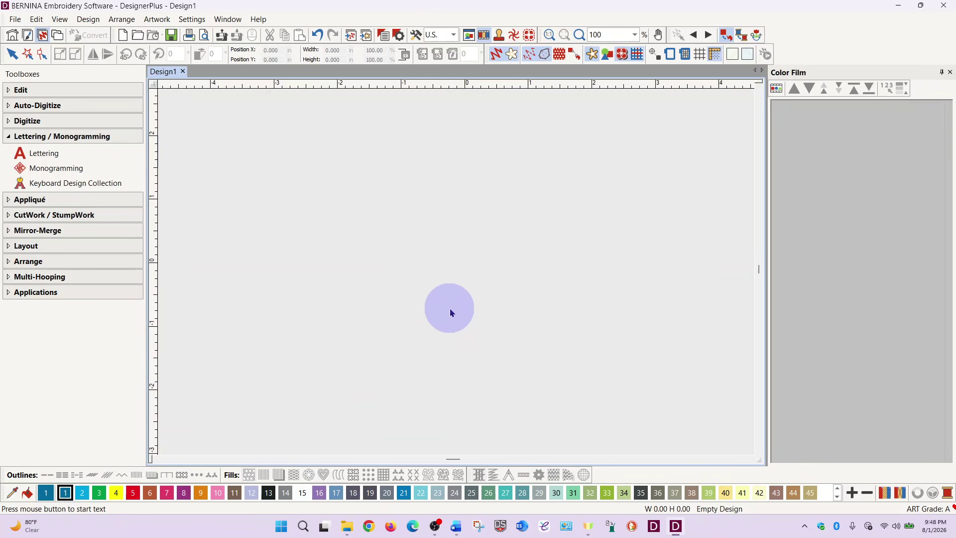
click(387, 346)
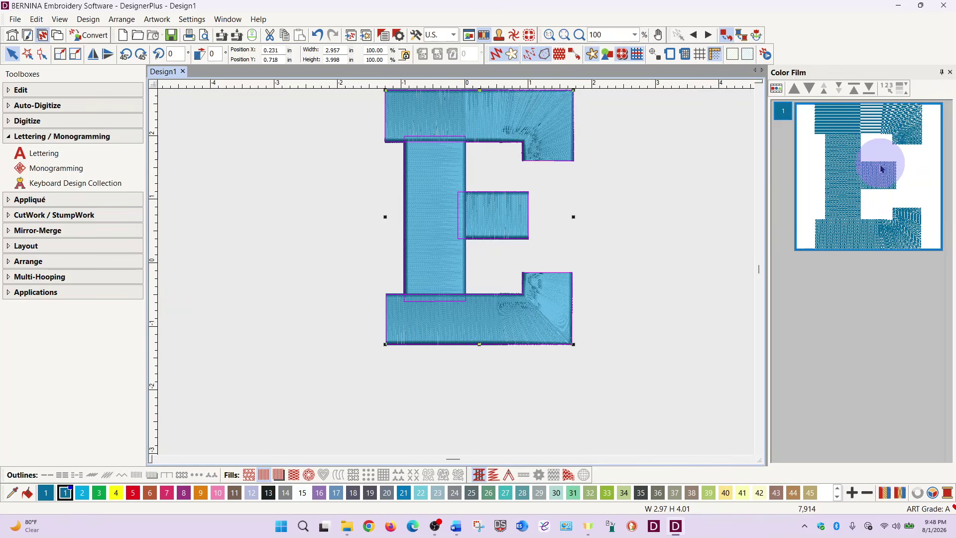
- Break the letter E apart into its components and show the individual objects in a narrowed Color Film
click(21, 90)
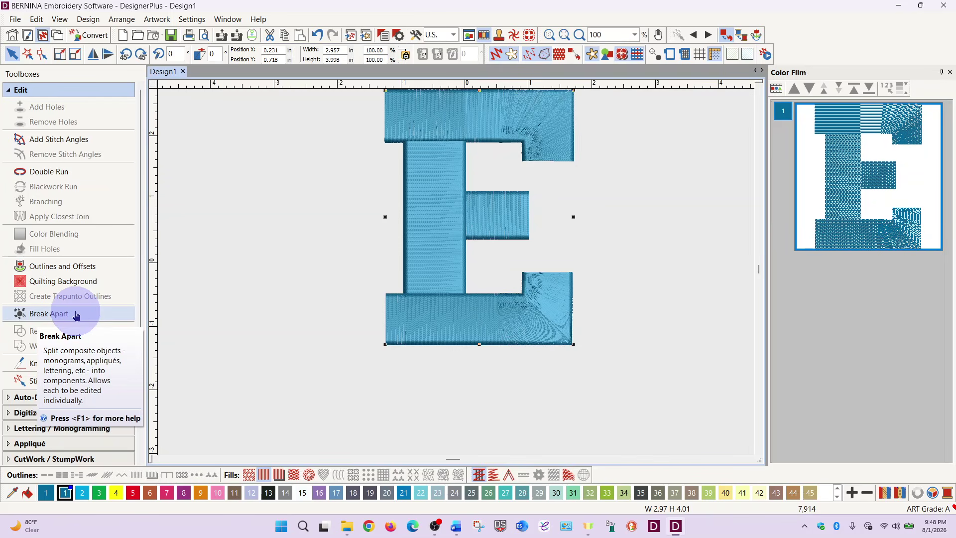
click(36, 20)
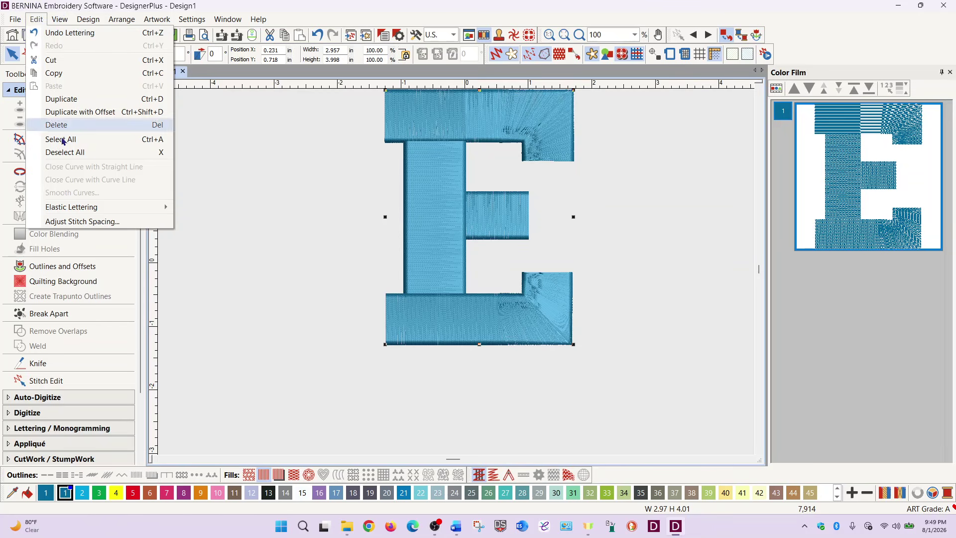
click(59, 19)
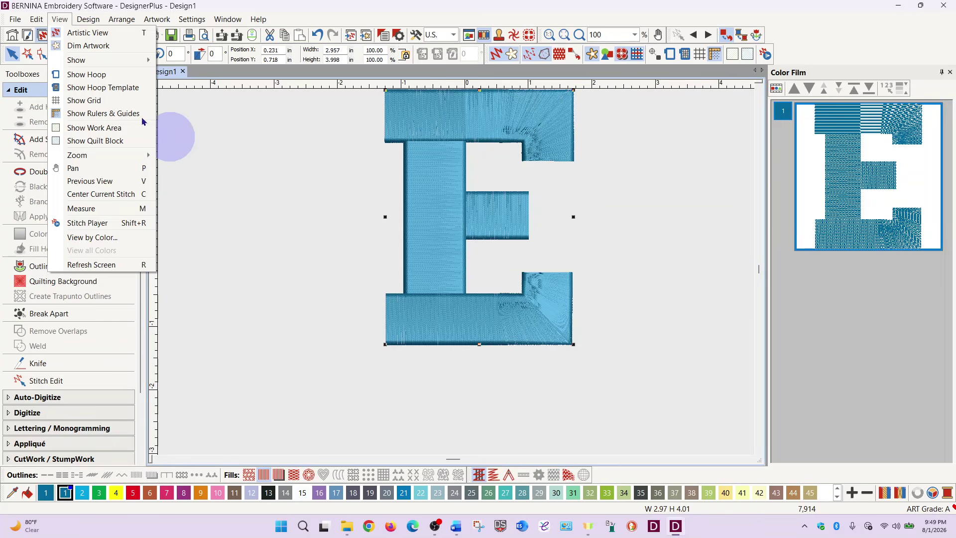
click(24, 78)
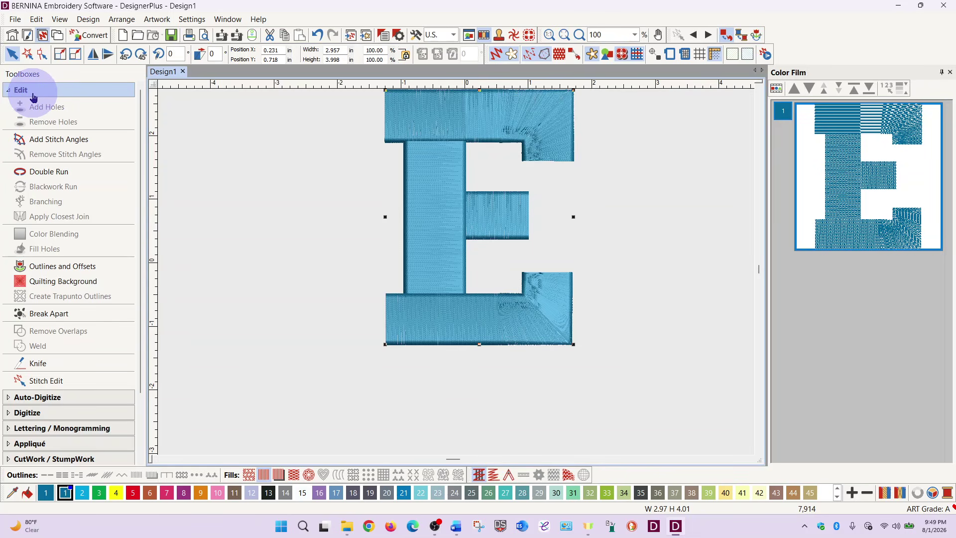
click(41, 318)
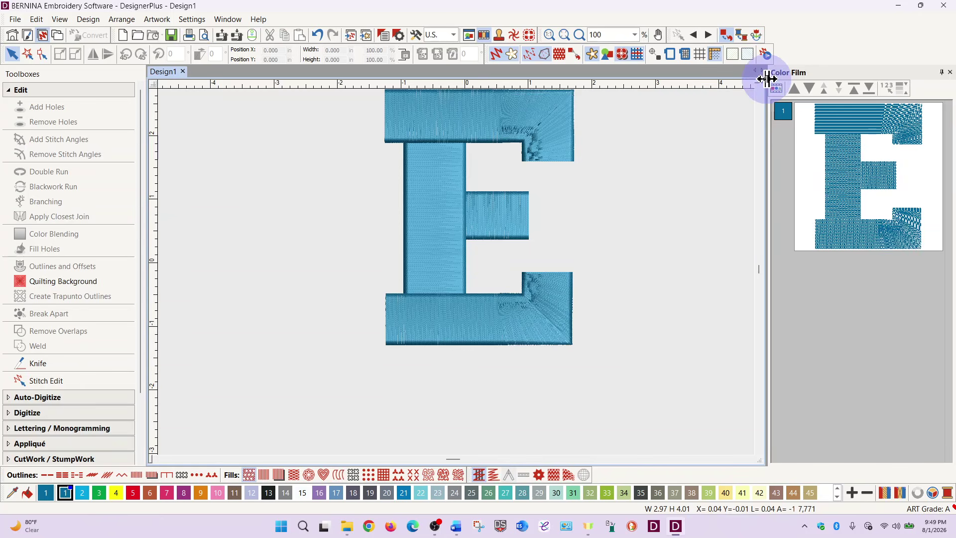
click(777, 92)
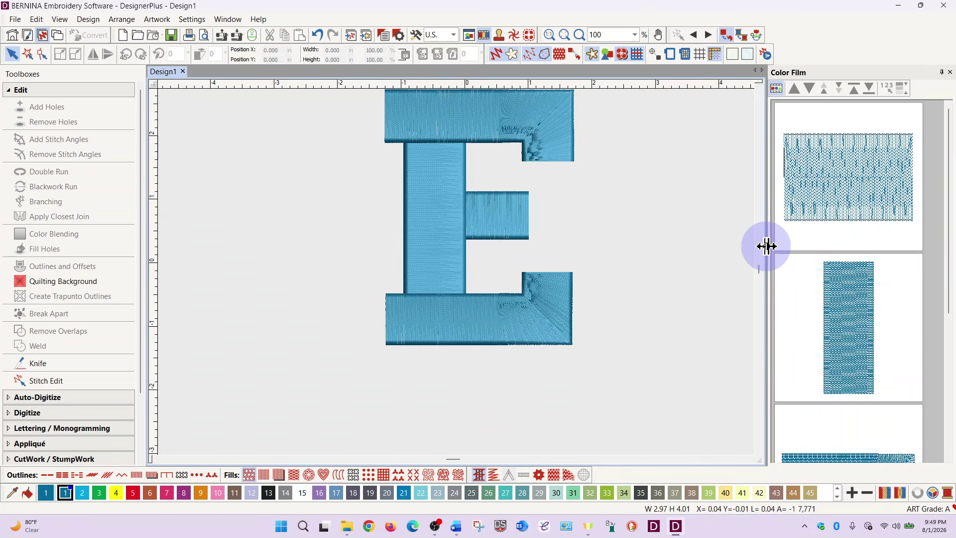
drag(771, 248, 837, 259)
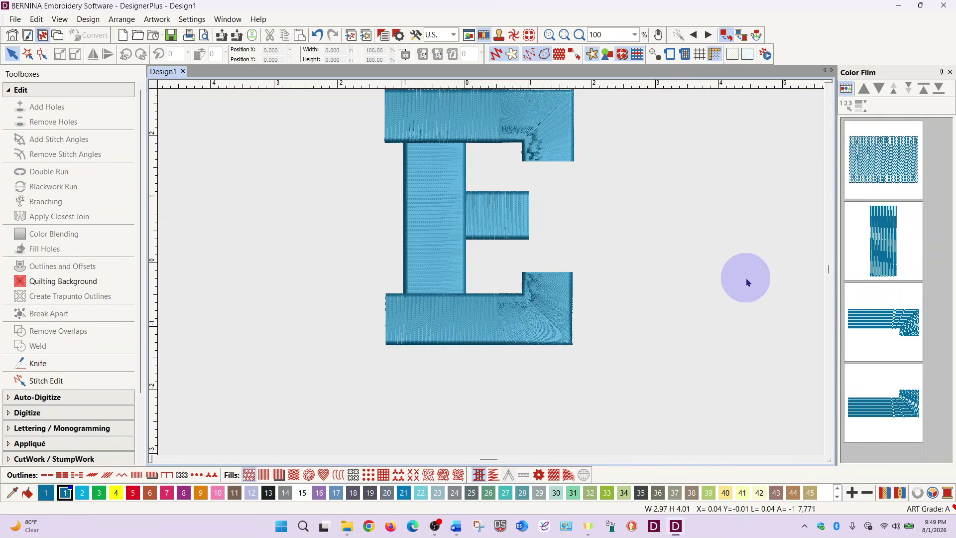
- Change all pieces of the E to a step fill and weld them into a single object
key(ctrl+a)
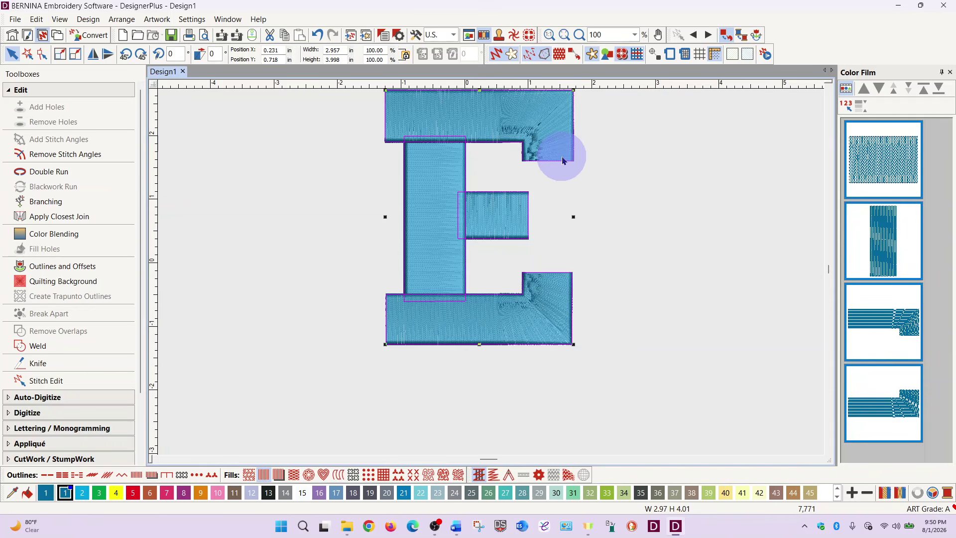
click(249, 476)
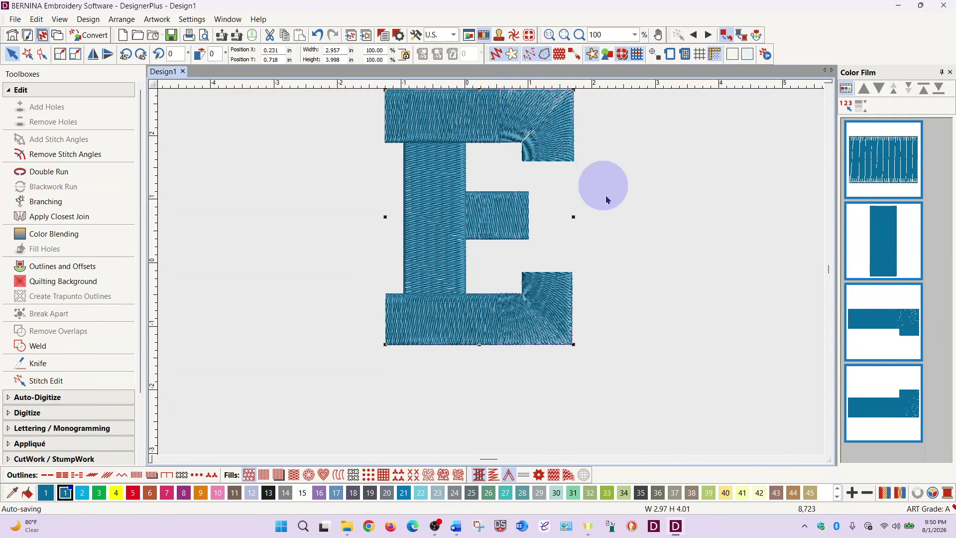
click(35, 346)
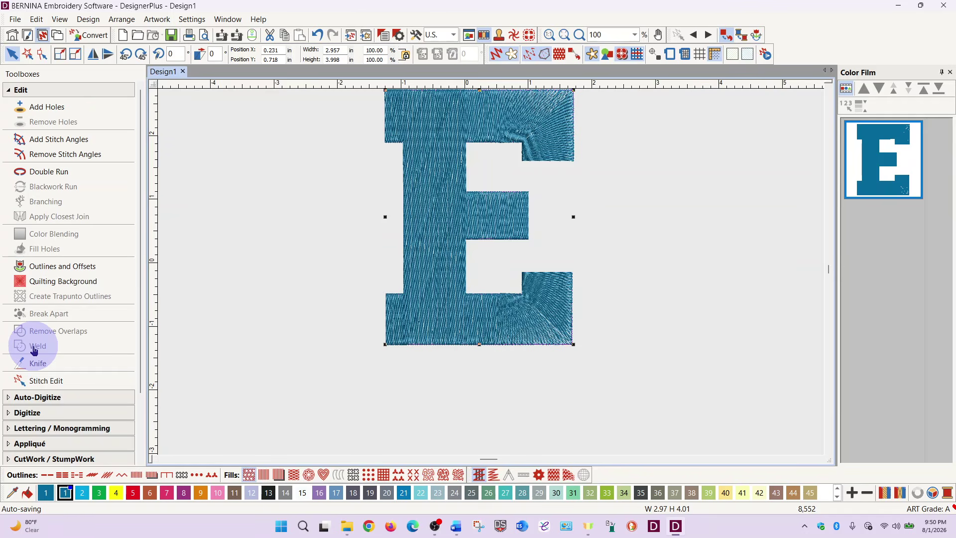
- Create a single object outline around the welded E in the thread color 5220 Isacord 40
key(0)
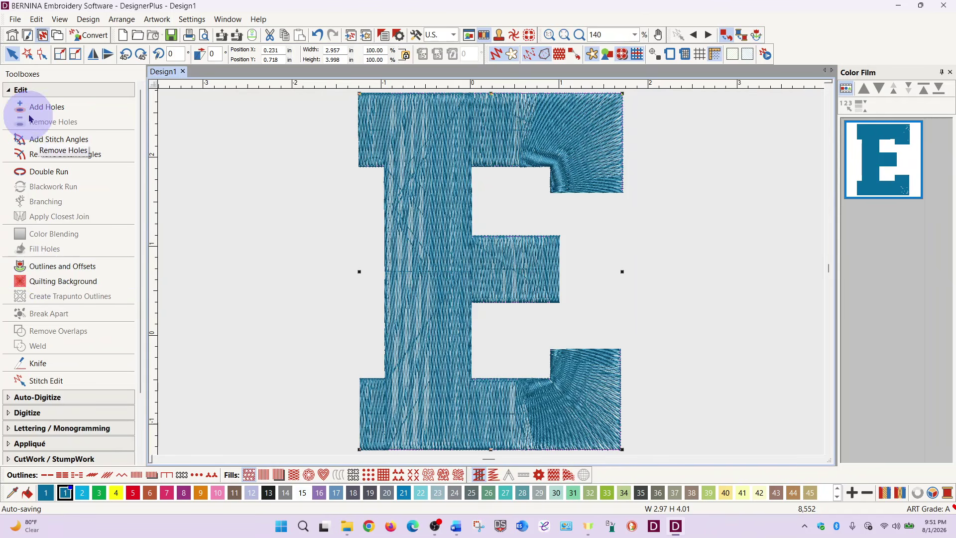
click(51, 267)
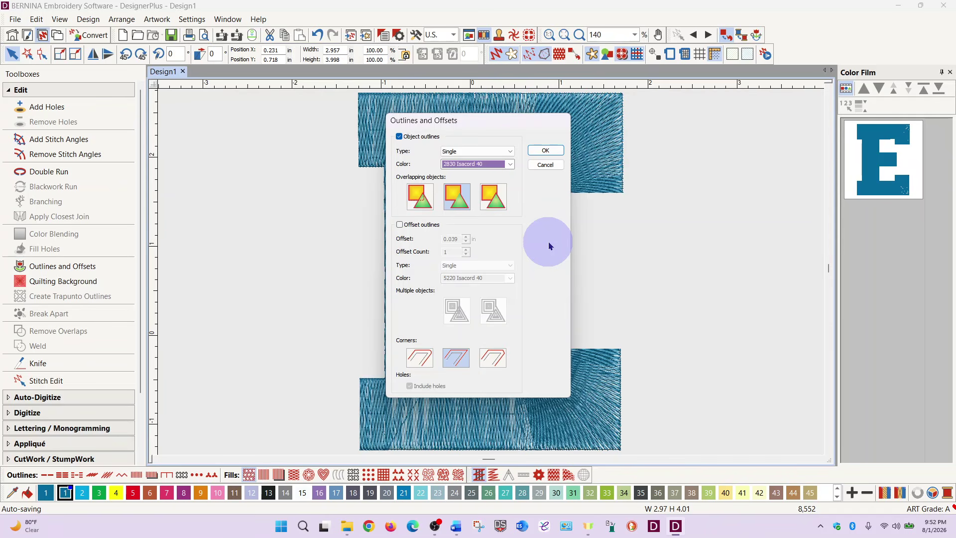
click(512, 167)
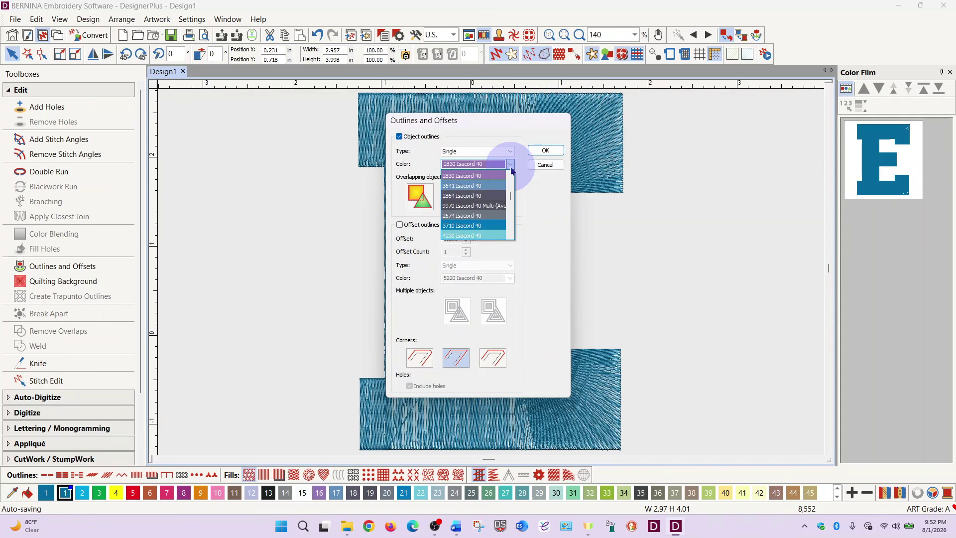
scroll(489, 209, down, 5)
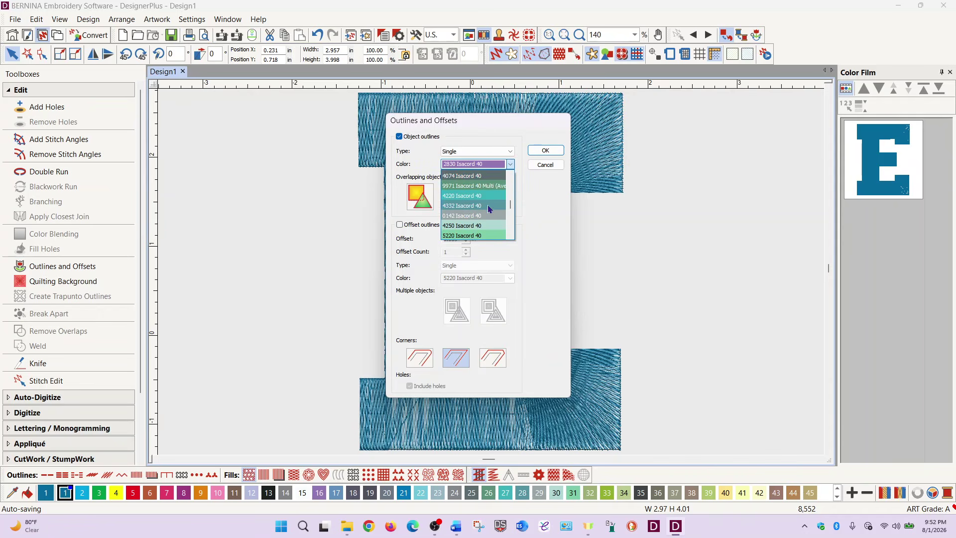
click(477, 236)
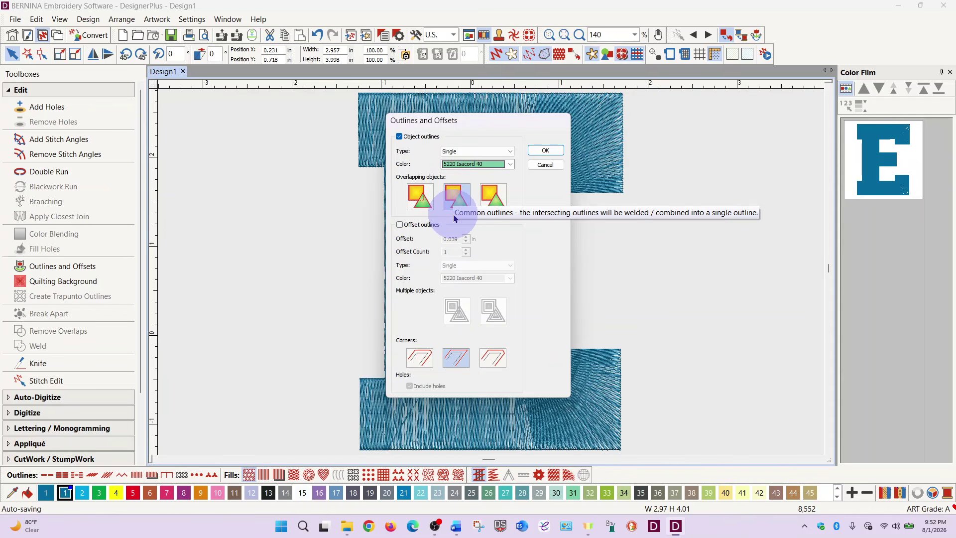
click(546, 151)
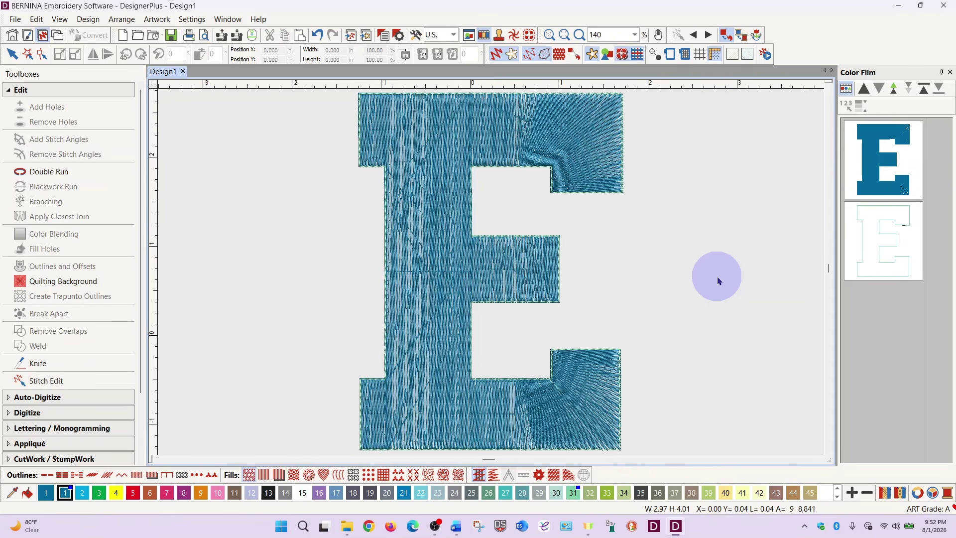
- Start a lettering object containing the first name in lower case and set its font to Pinky Promise
click(7, 93)
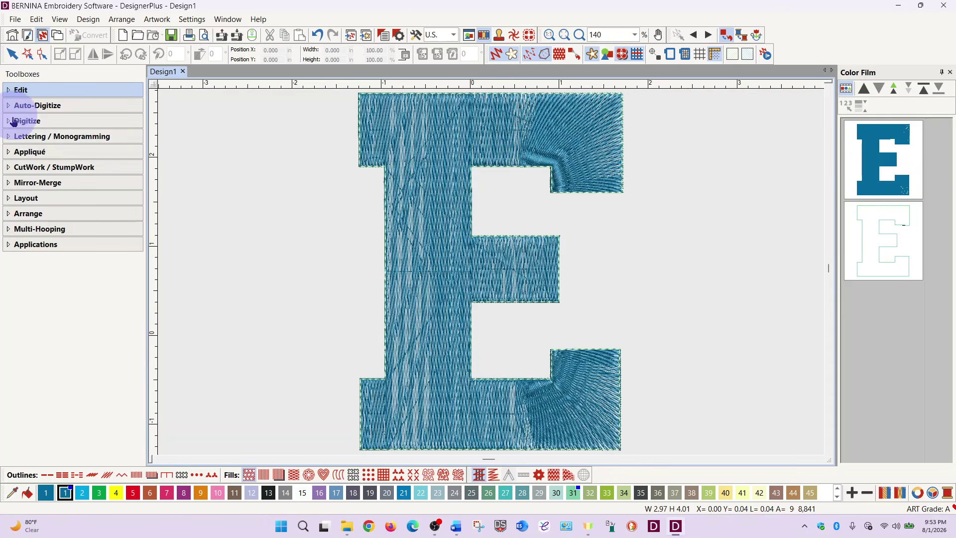
click(10, 137)
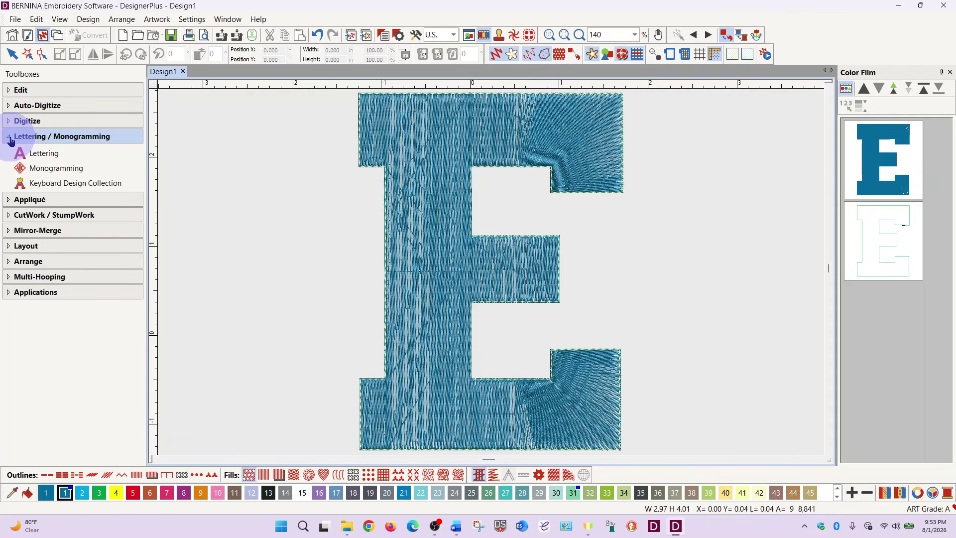
click(41, 158)
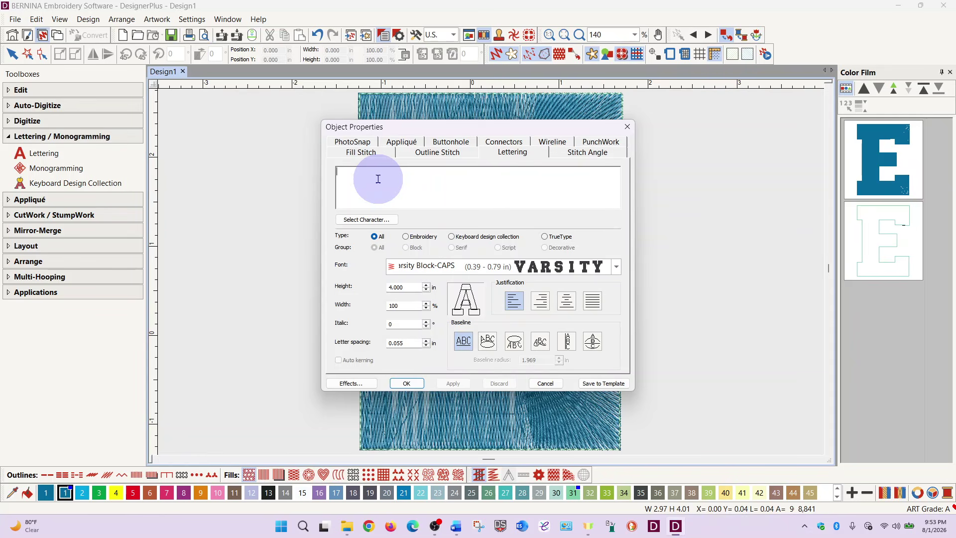
text(erma)
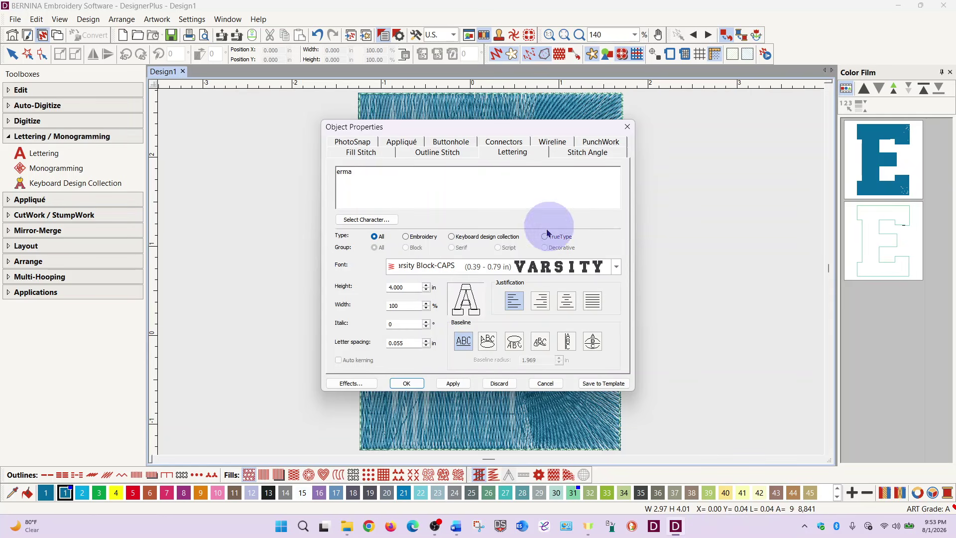
click(440, 262)
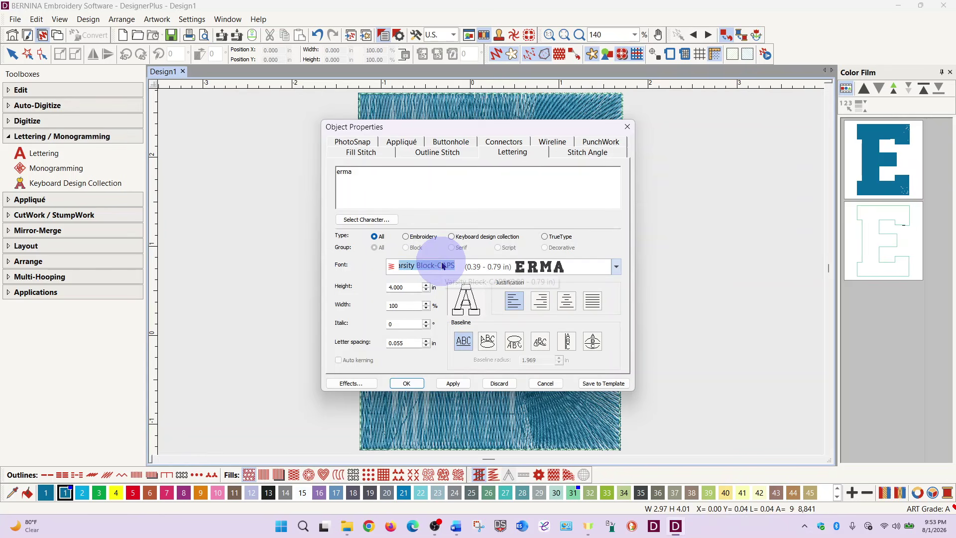
text(P)
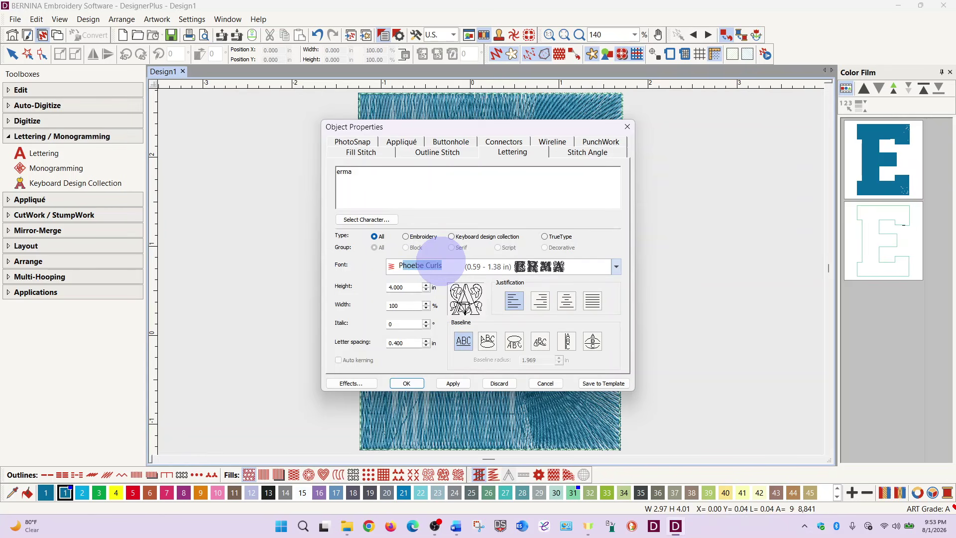
text(inky Promise)
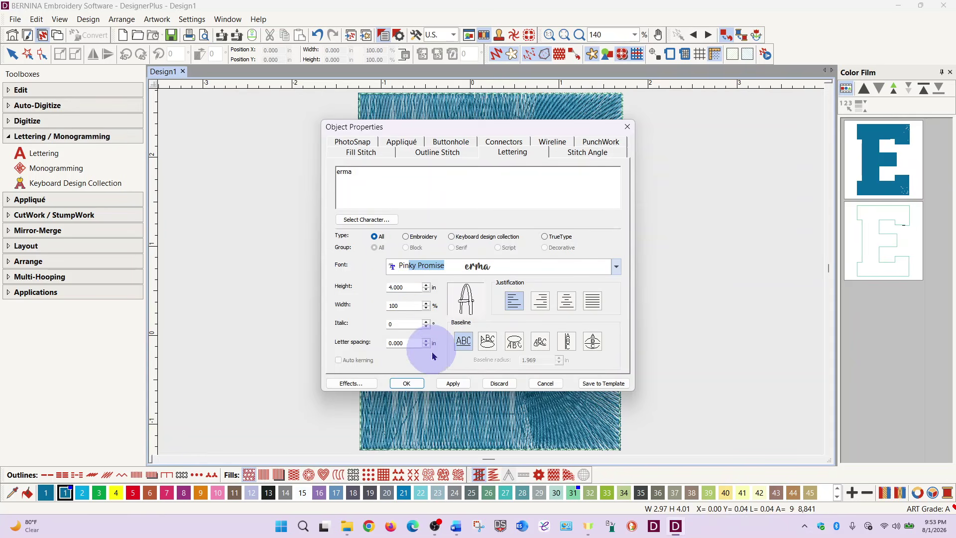
- Set the name lettering's height to 1.25 in and place it across the middle of the large E
drag(408, 290, 370, 292)
text(1.25)
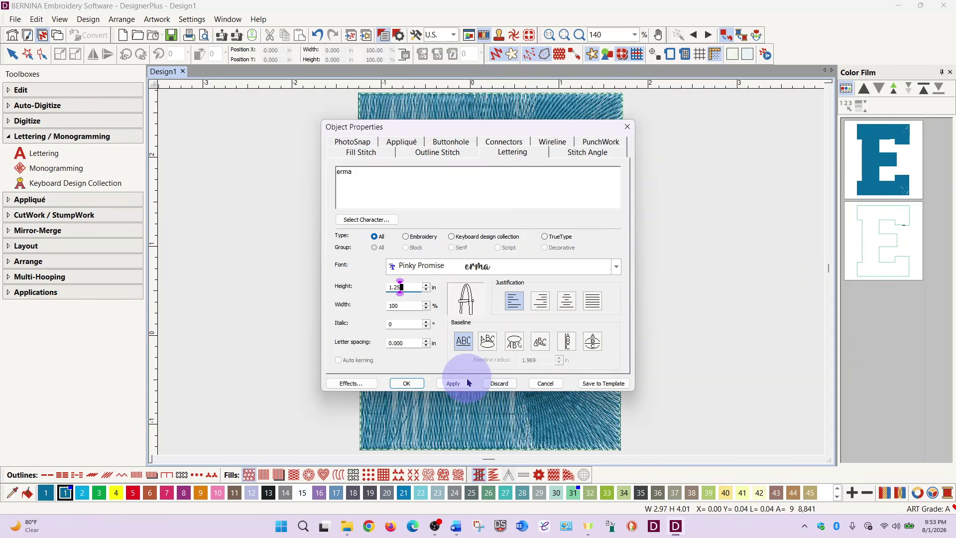
click(407, 383)
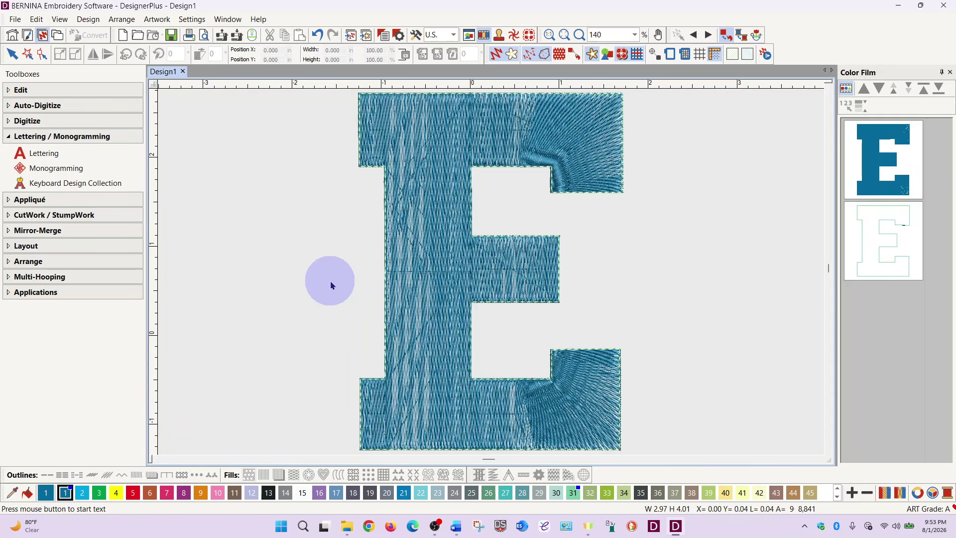
click(331, 285)
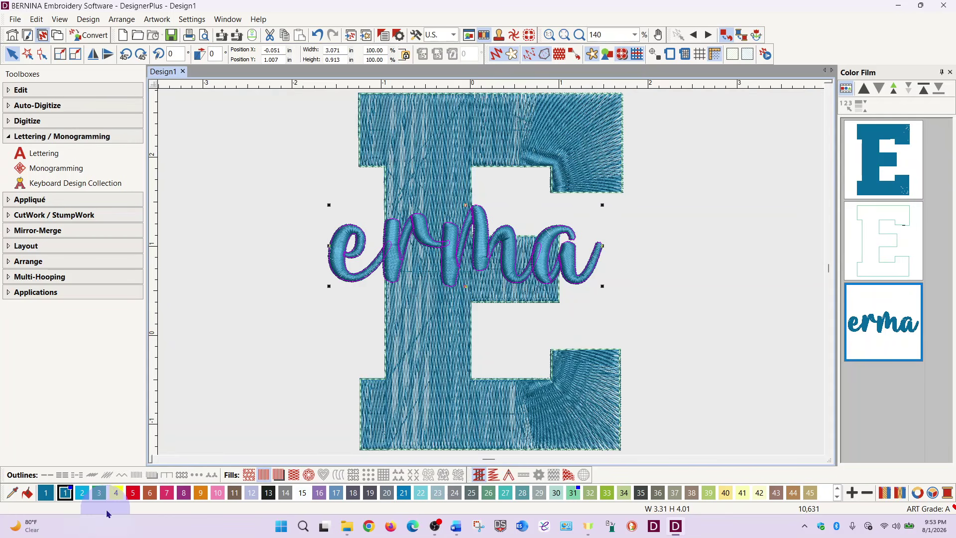
- Recolor the name lettering red with palette color 5 and switch its outline settings from object outlines to offset outlines
click(133, 493)
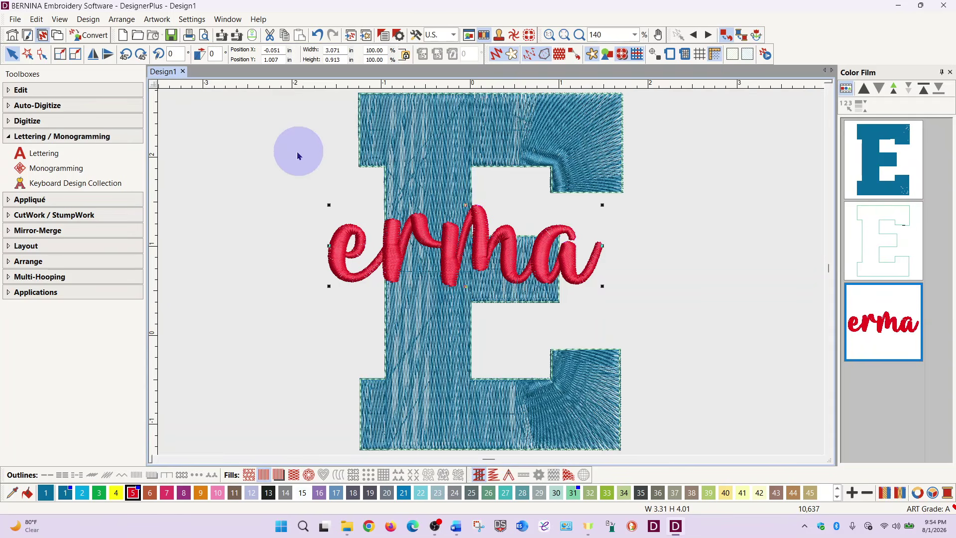
click(16, 90)
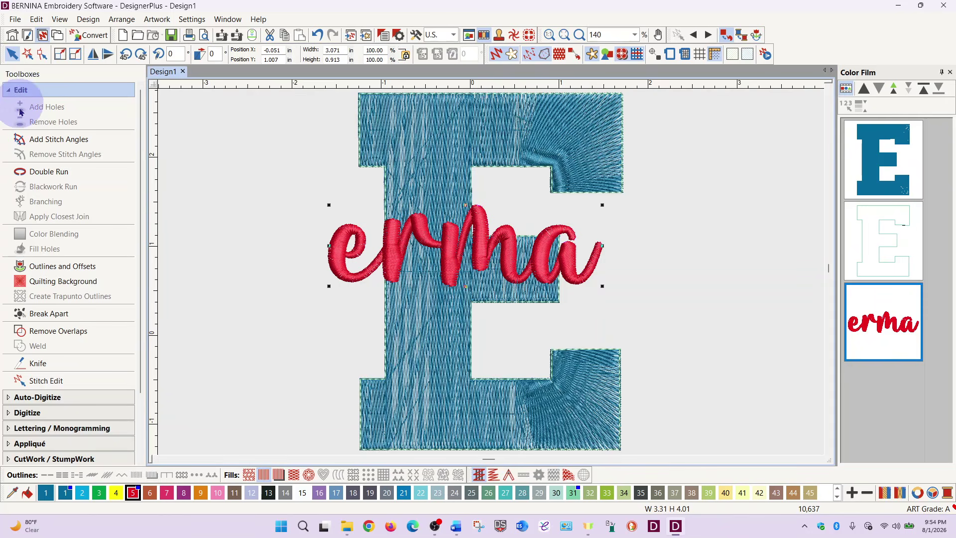
click(48, 267)
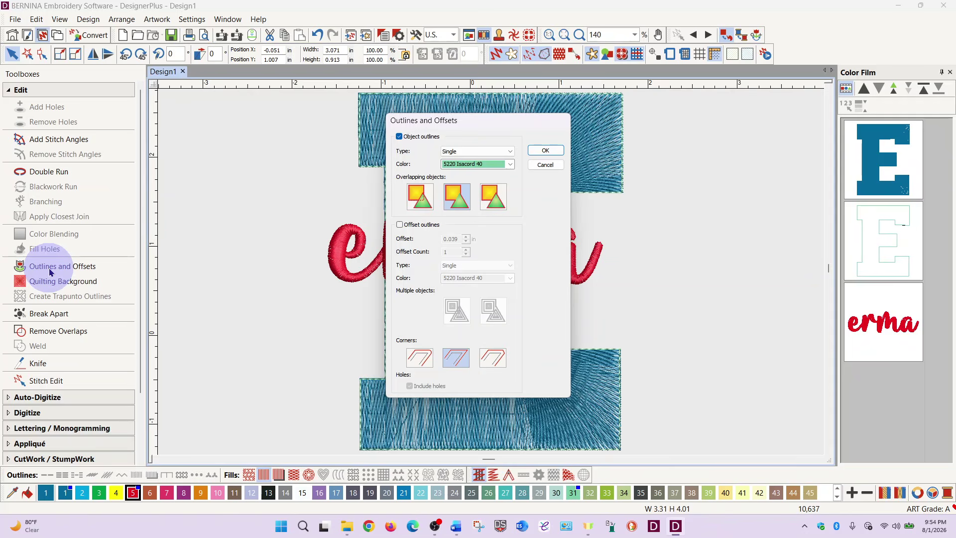
click(399, 138)
click(399, 225)
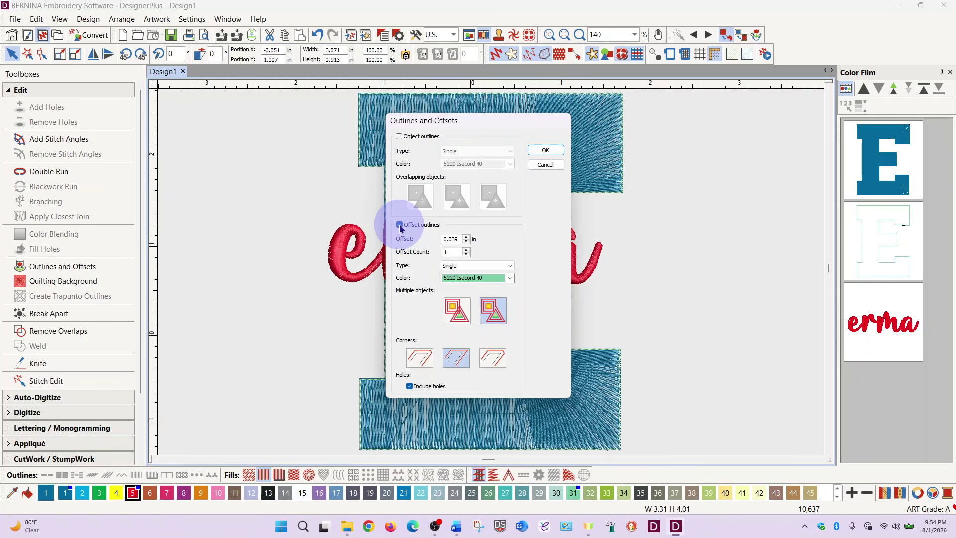
- Create a single offset outline around the name at 4 mm in 2530 Isacord 40, without including holes
click(457, 239)
drag(457, 239, 425, 298)
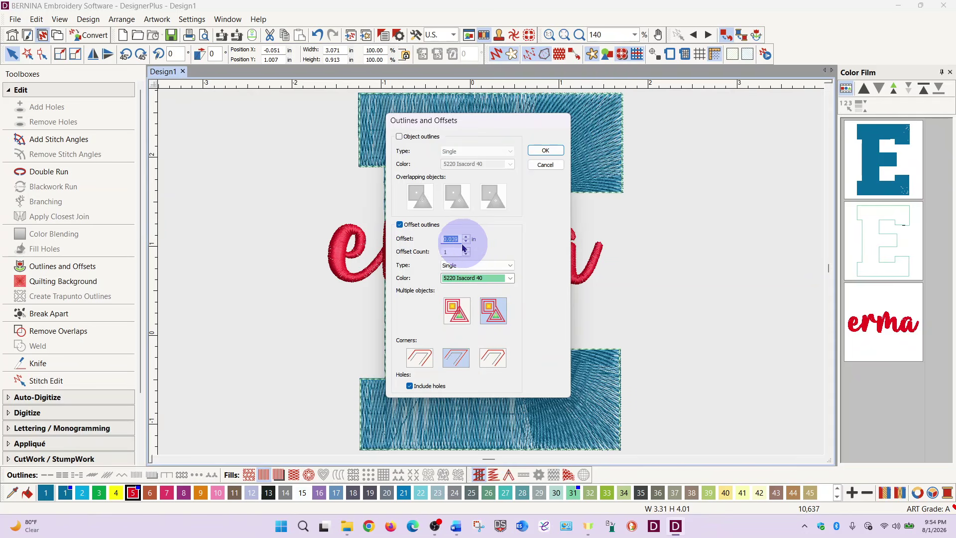
text(4mm)
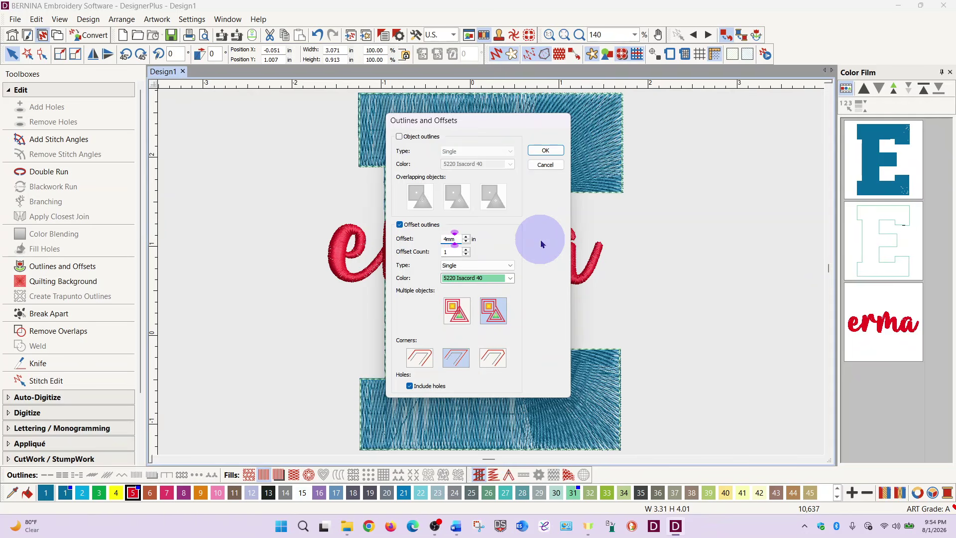
click(510, 279)
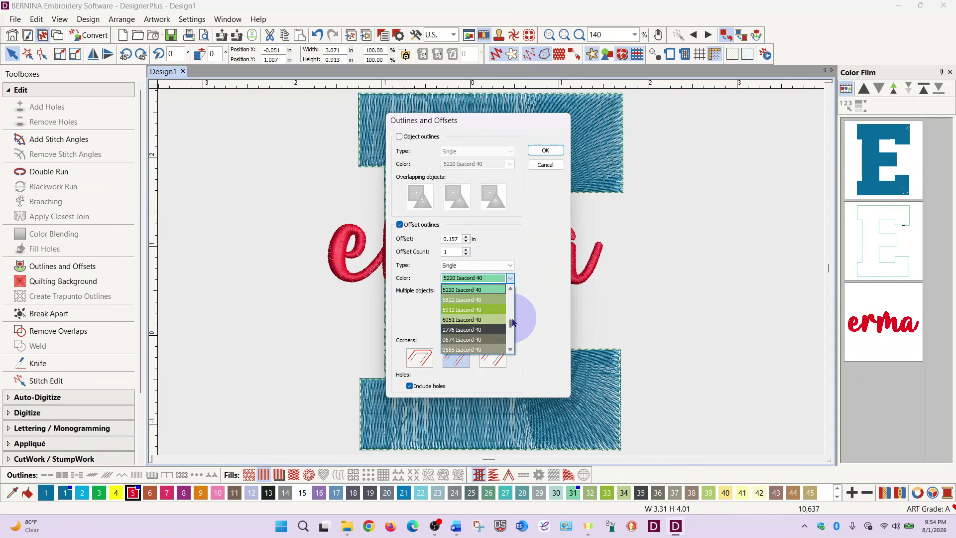
scroll(513, 319, up, 3)
drag(513, 318, 513, 309)
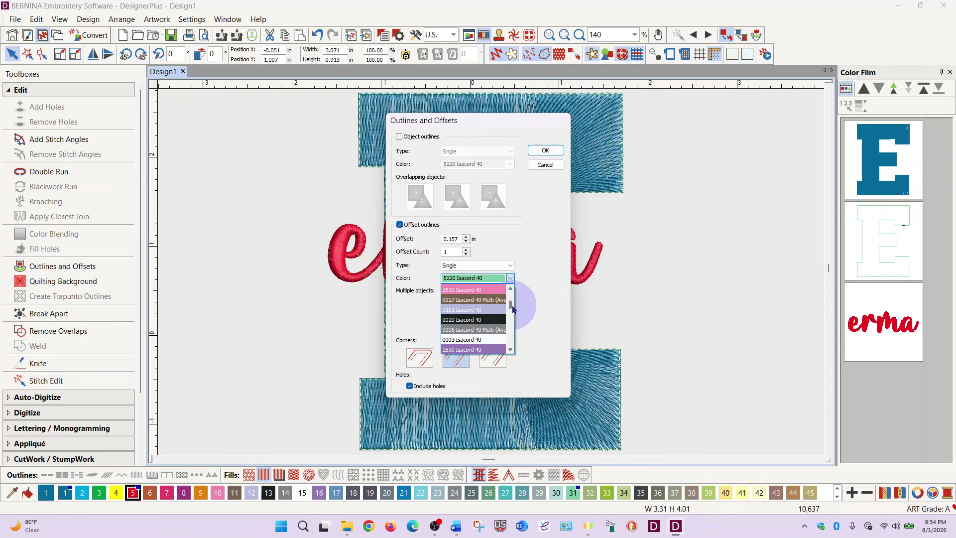
click(477, 291)
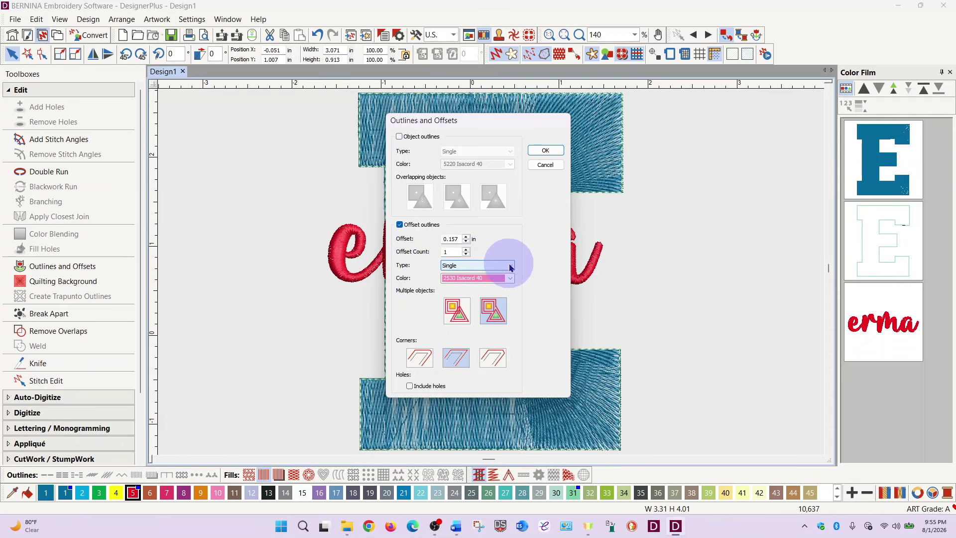
click(545, 151)
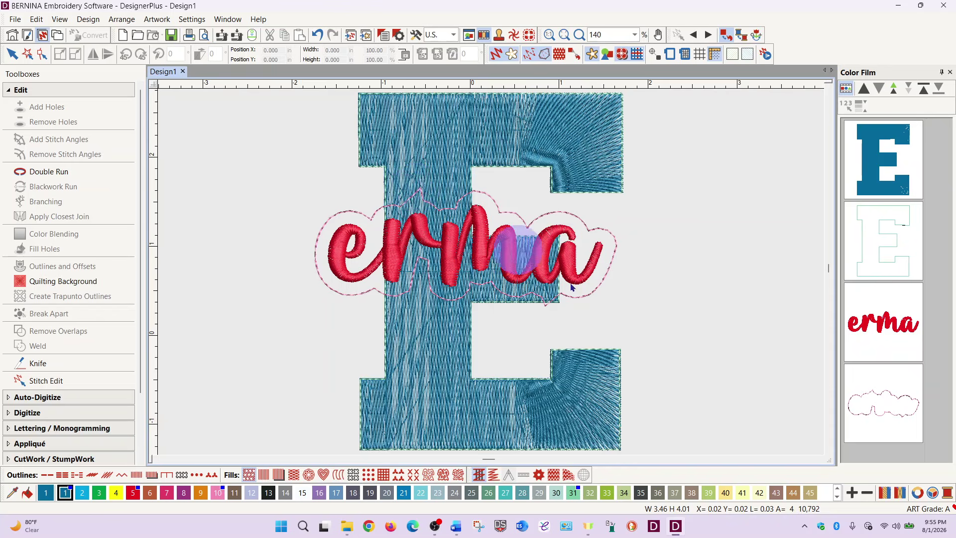
- Check the reshape points of the name's offset outline and smooth its curves with the suggested precision
click(873, 430)
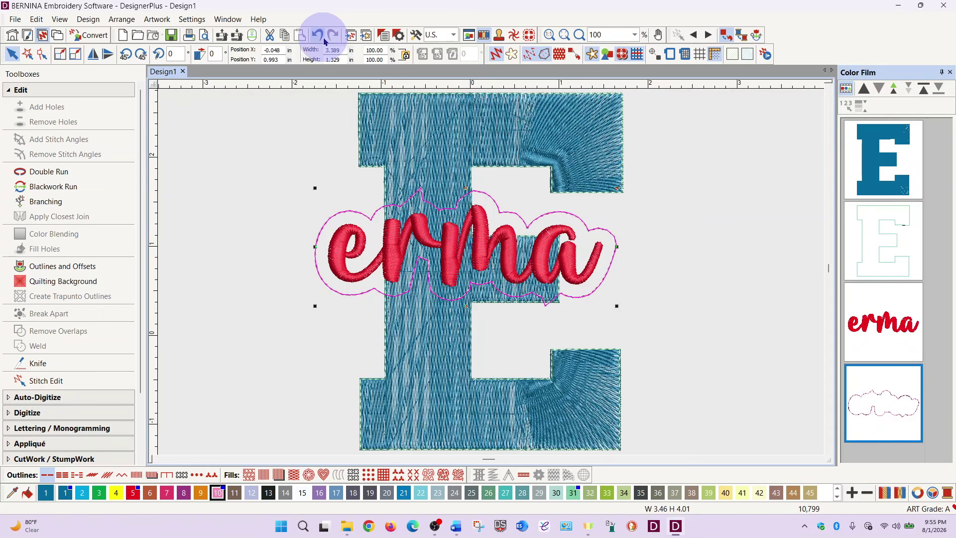
click(44, 54)
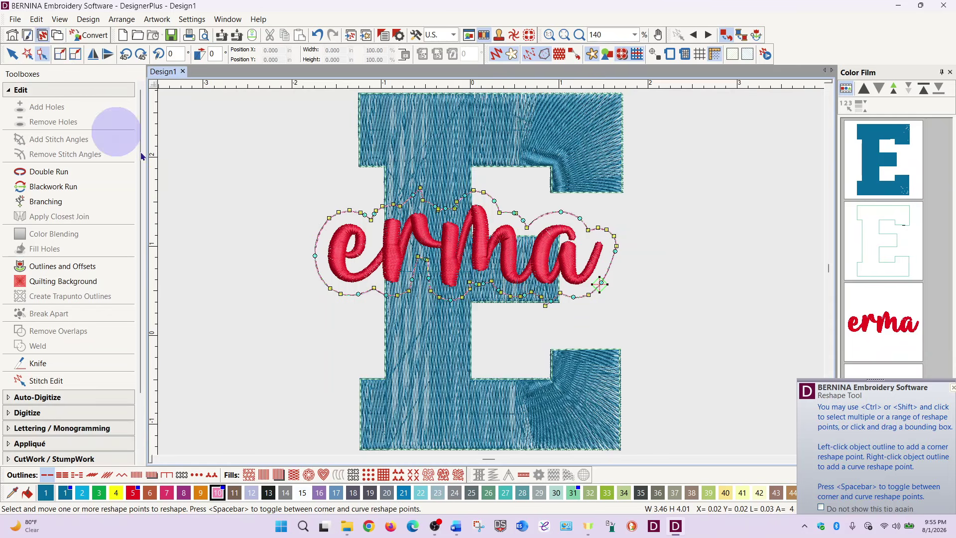
click(953, 388)
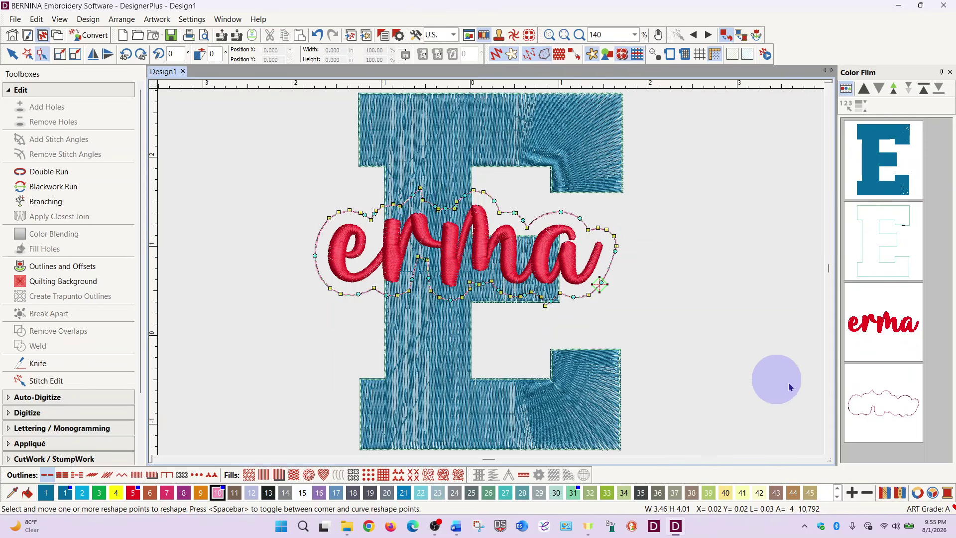
click(869, 419)
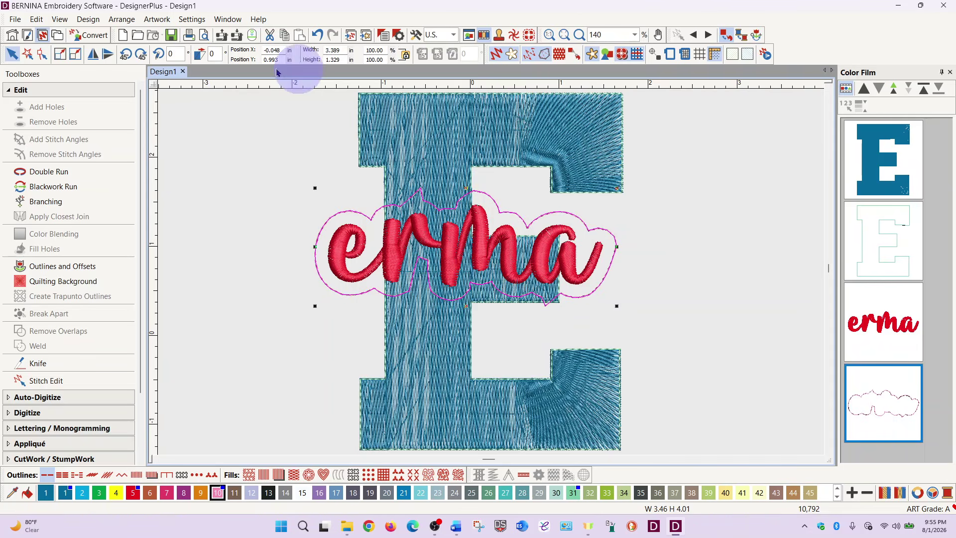
click(38, 23)
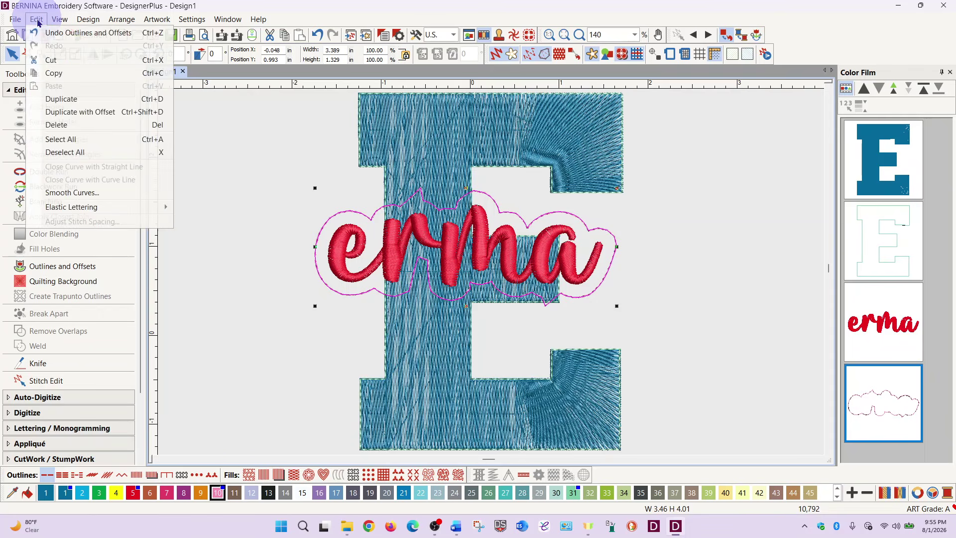
click(85, 193)
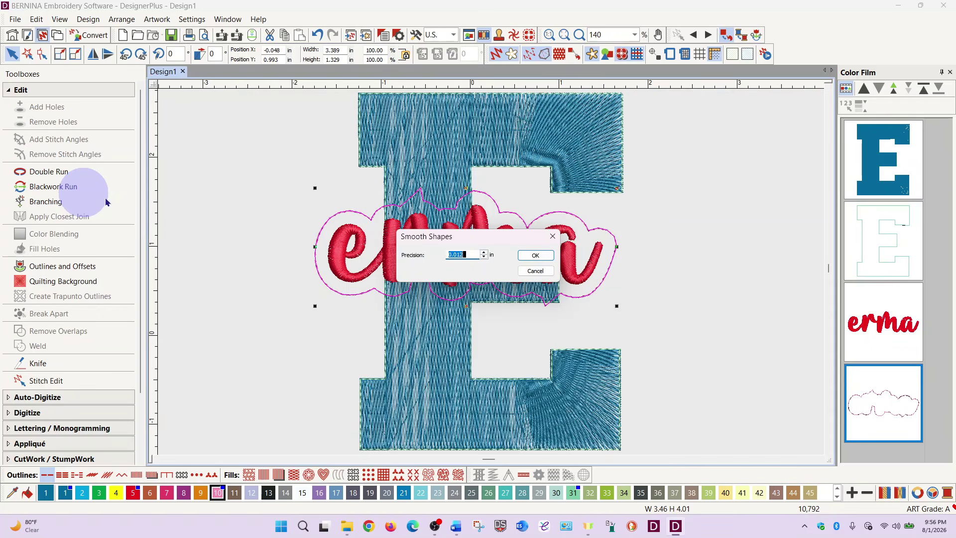
click(534, 256)
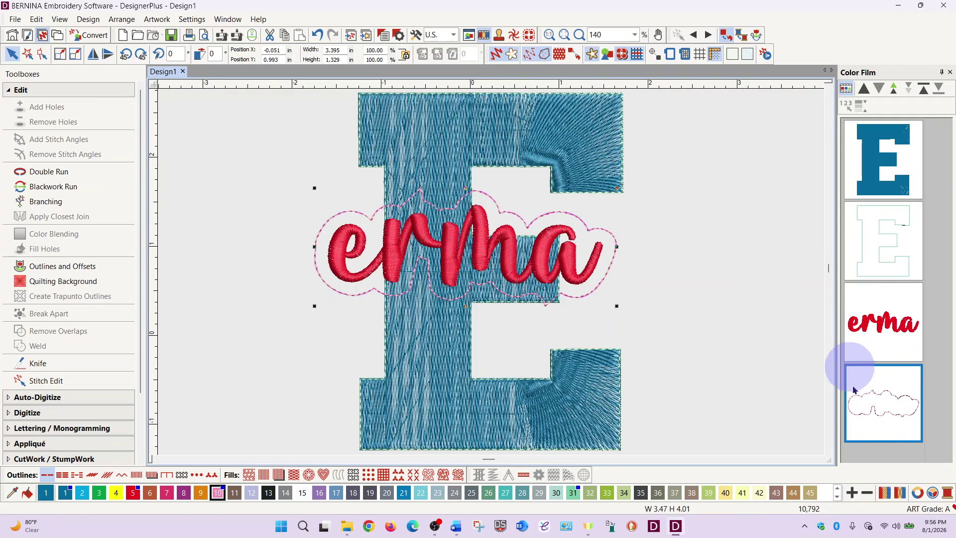
- Reshape the offset outline by deleting the pointed peak above the second letter and softening the notch beneath it
click(878, 431)
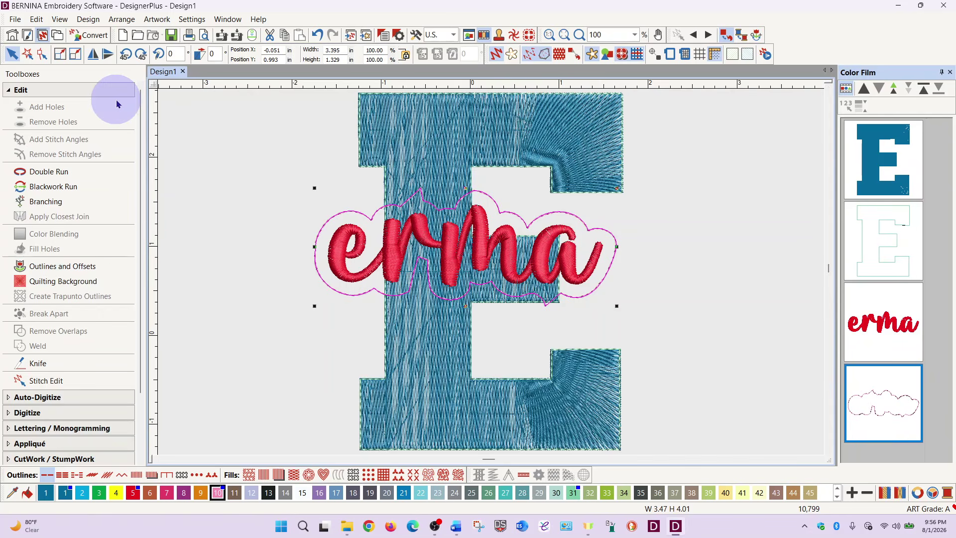
click(42, 56)
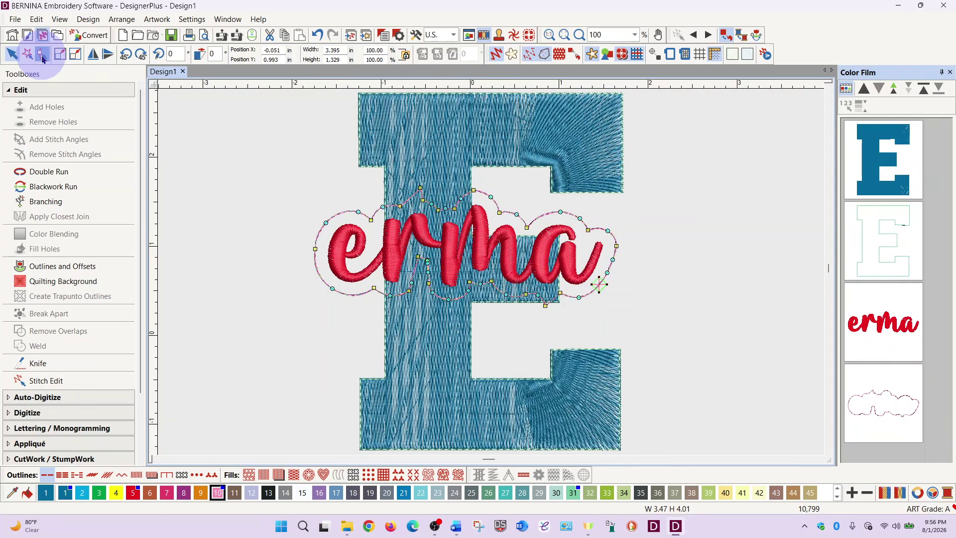
click(423, 189)
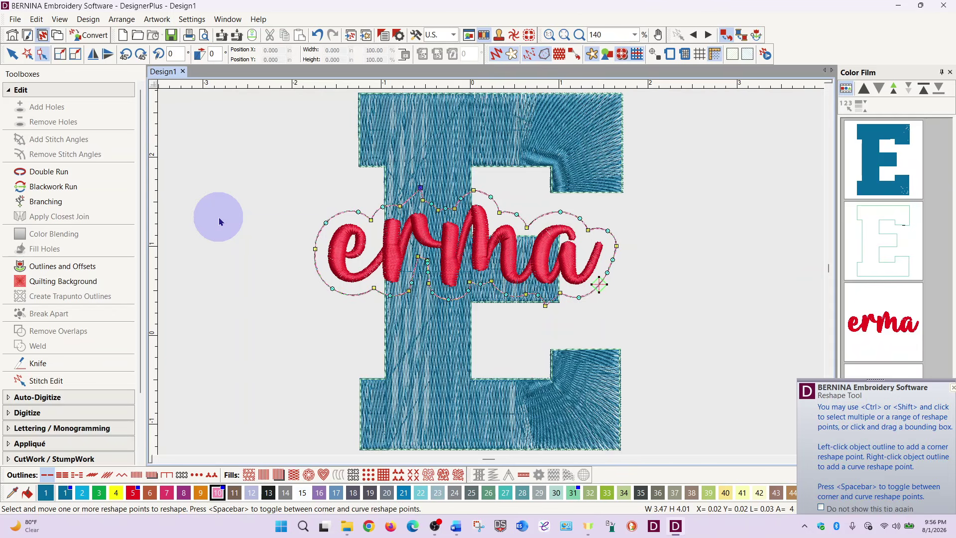
key(Delete)
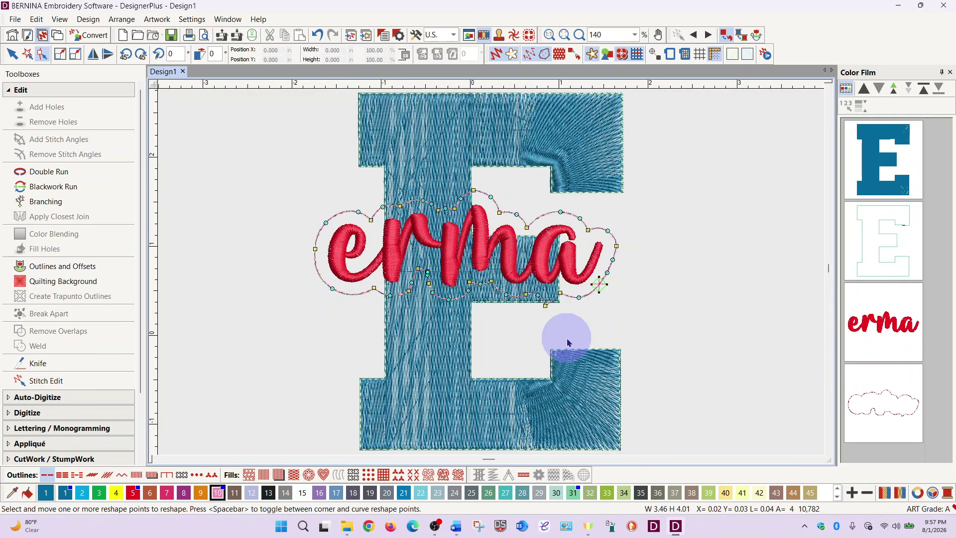
- Remove the spike beneath the last letter, round the curve there, and convert the offset outline to a step fill
click(545, 304)
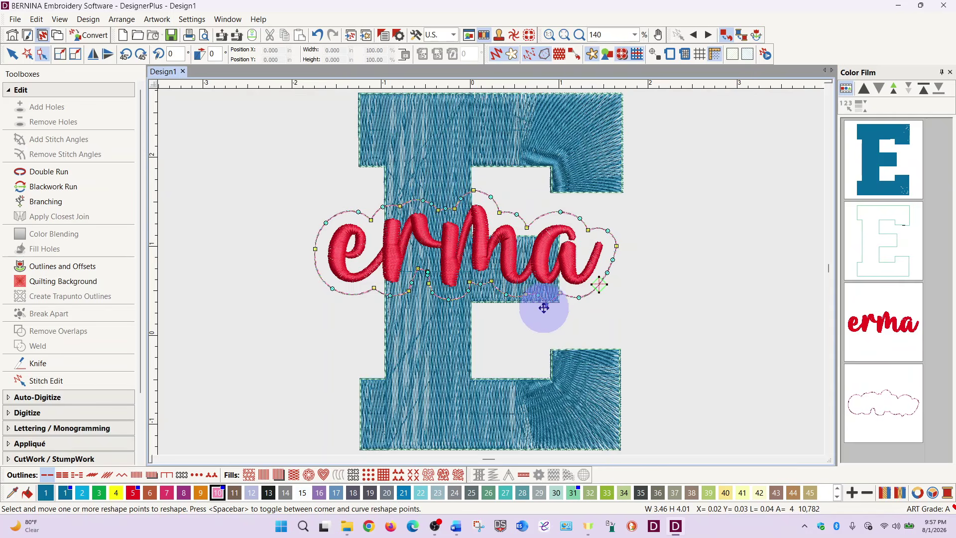
click(532, 348)
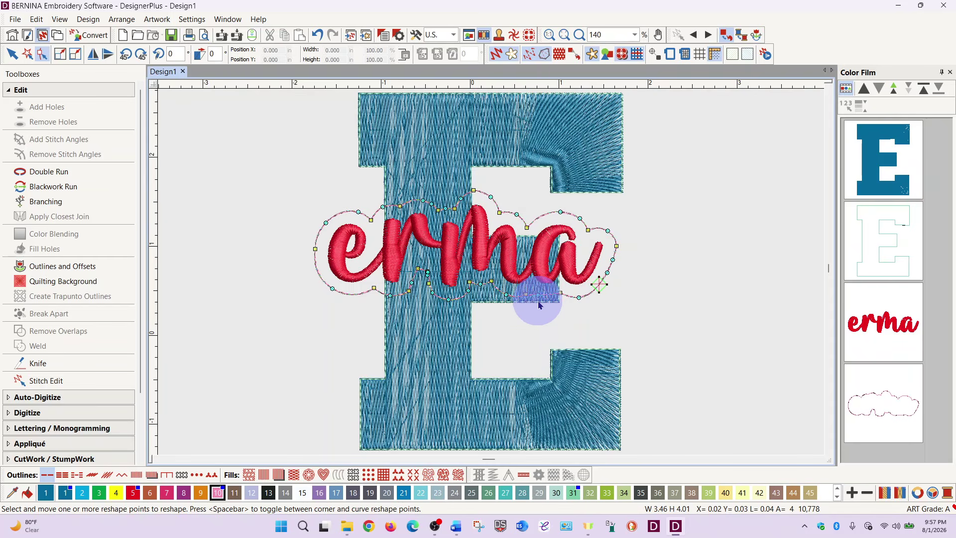
drag(536, 292, 541, 301)
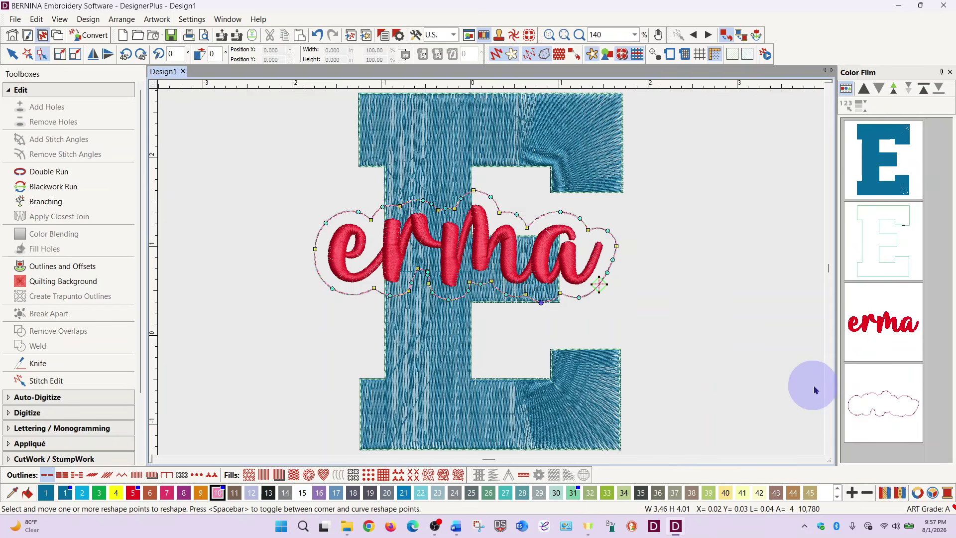
click(881, 429)
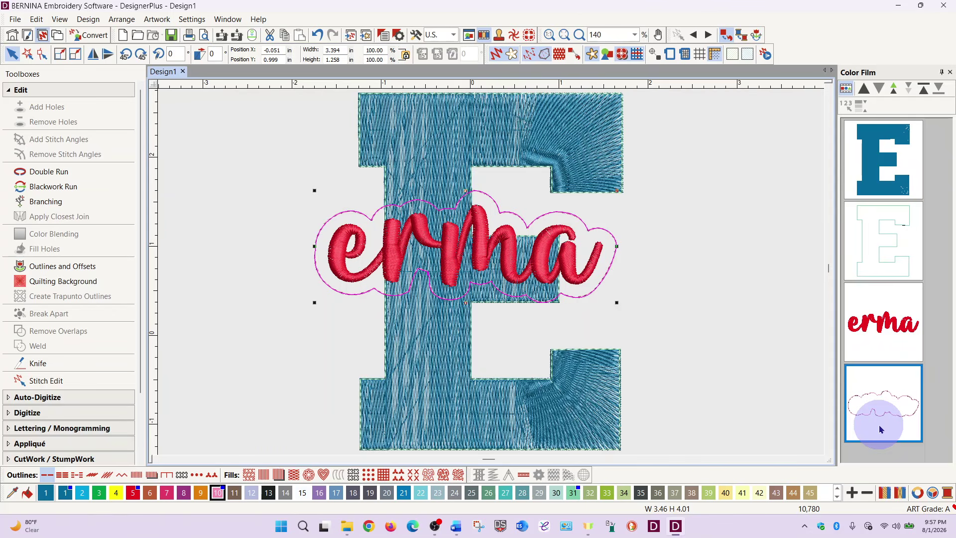
click(249, 475)
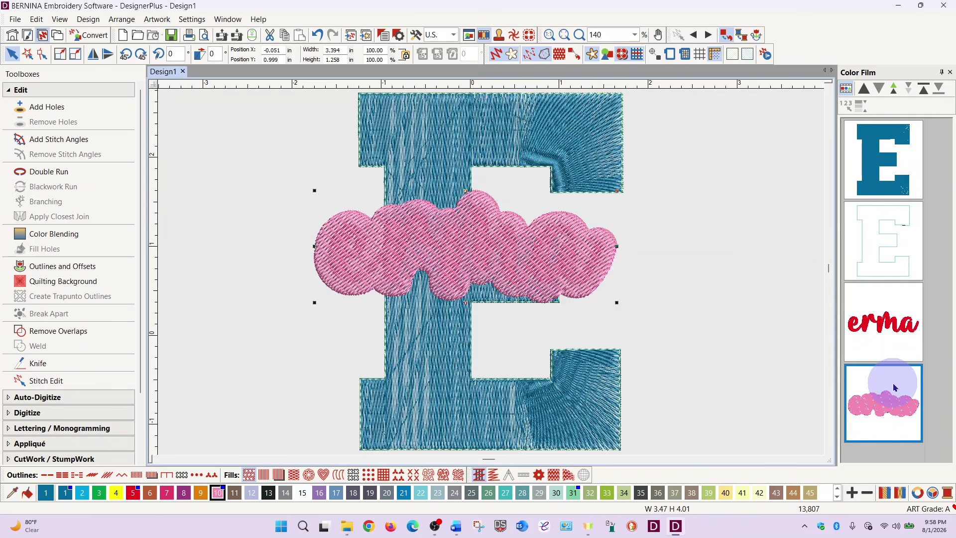
- Rotate the name and its filled background together 90° counterclockwise and move them over the left edge of the E
click(892, 330)
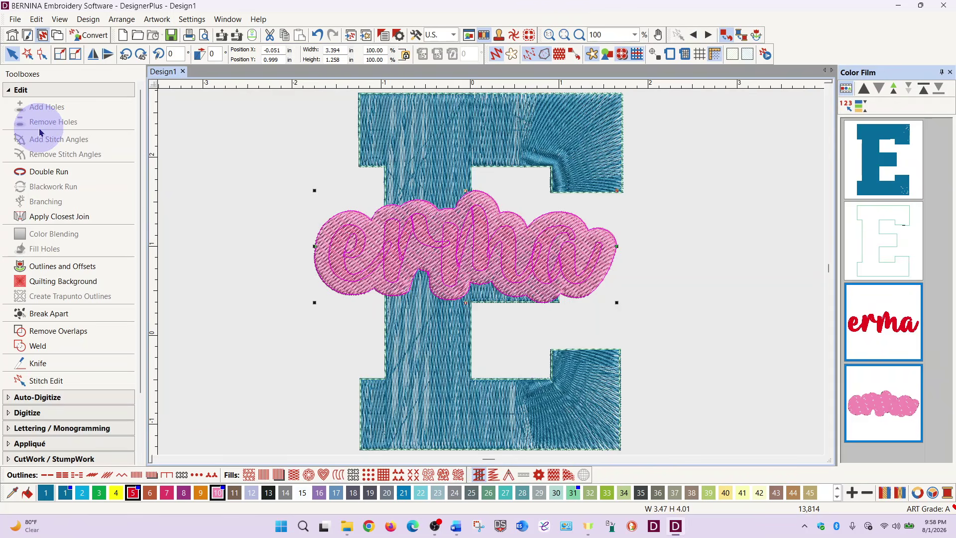
click(126, 55)
click(127, 54)
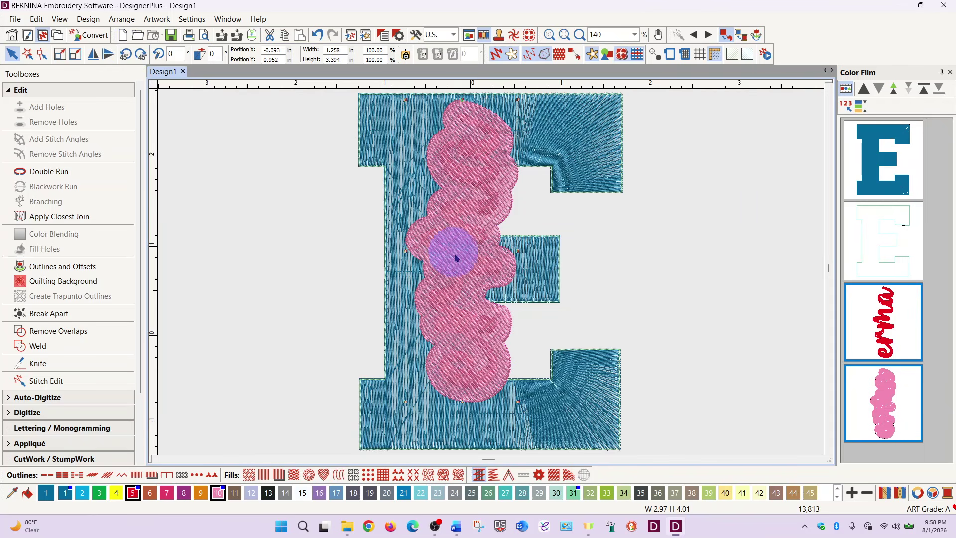
drag(462, 262, 362, 269)
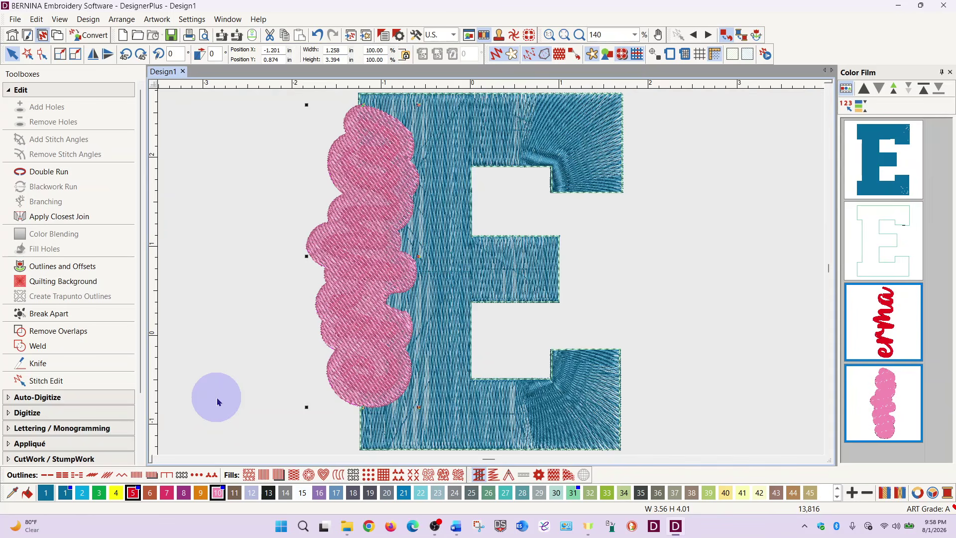
click(828, 392)
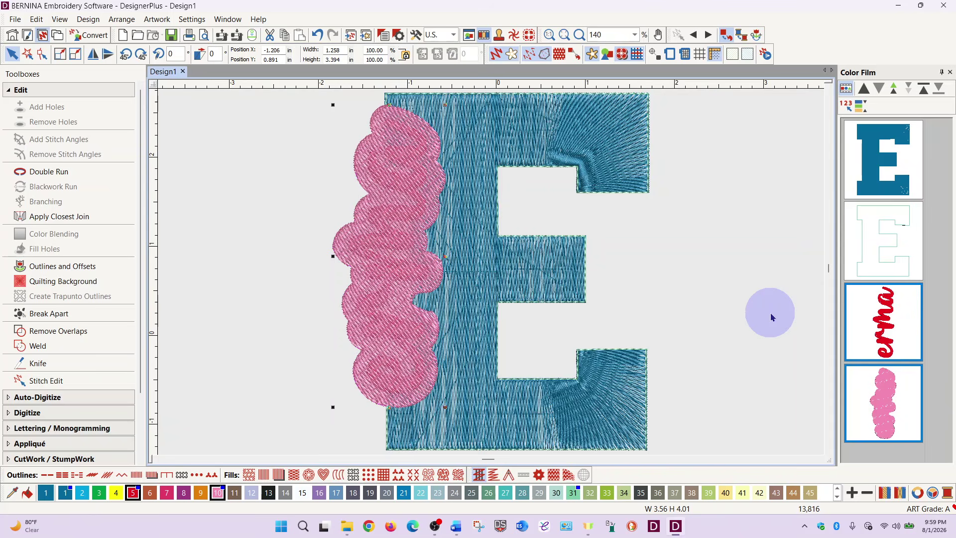
click(879, 421)
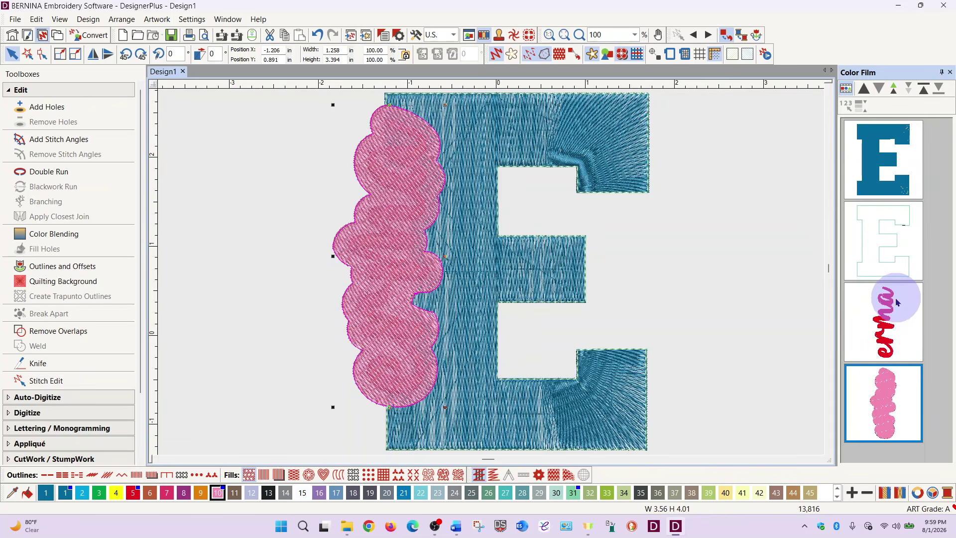
click(889, 324)
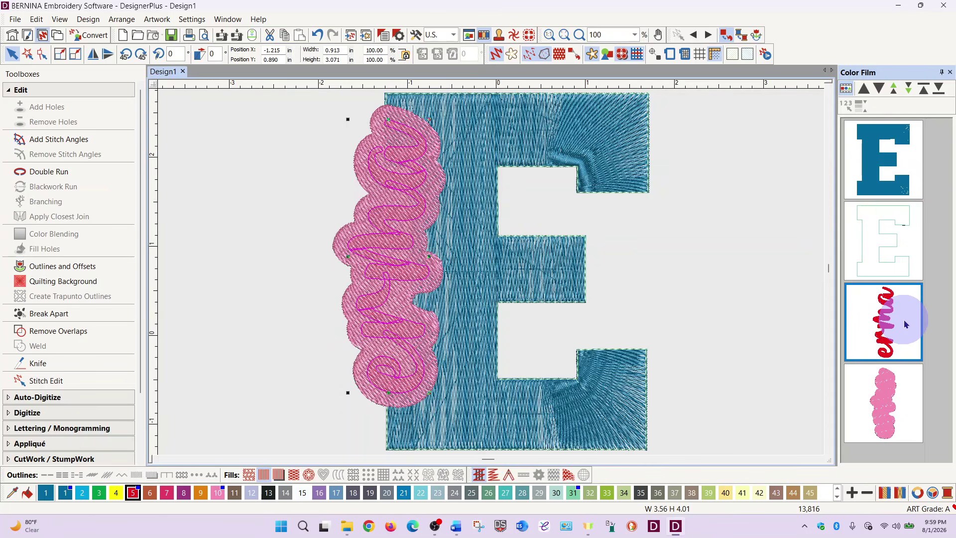
key(Escape)
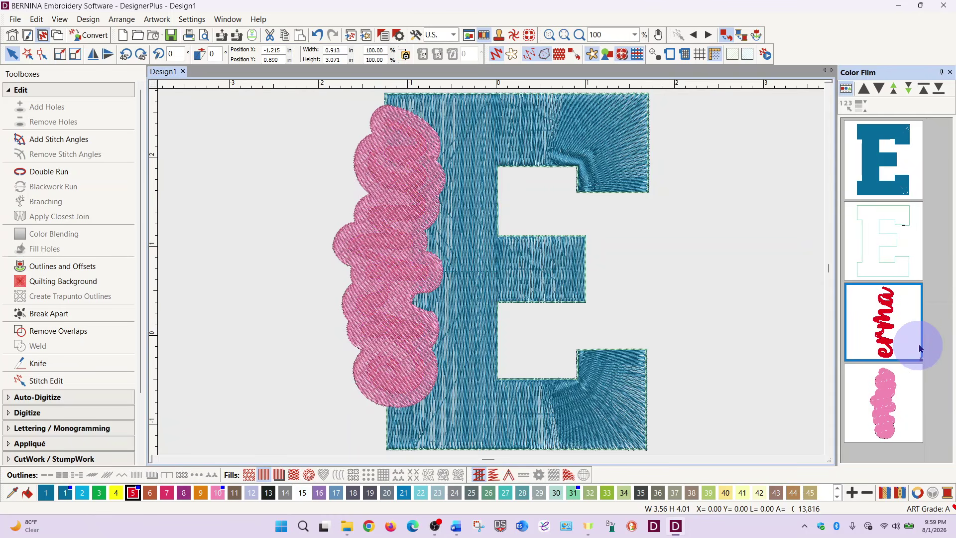
right_click(870, 330)
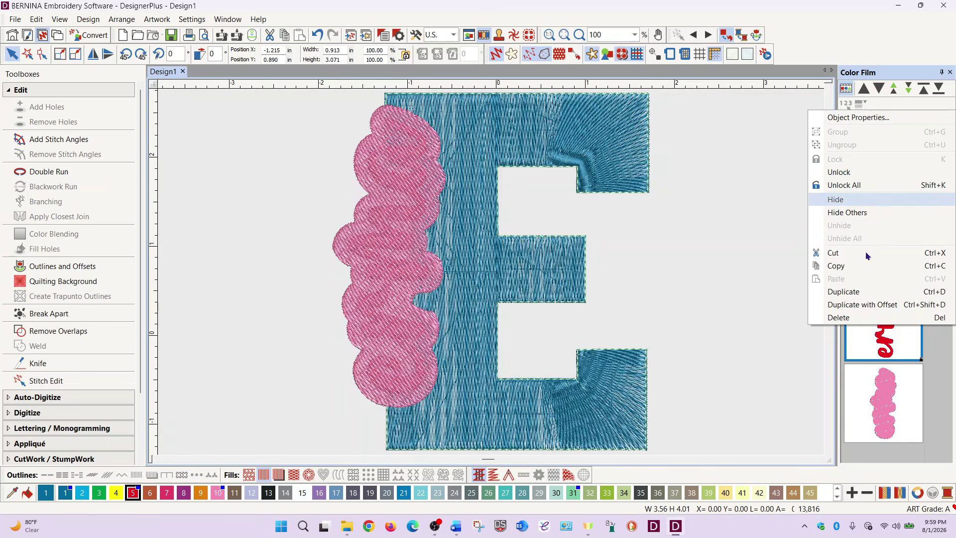
click(727, 375)
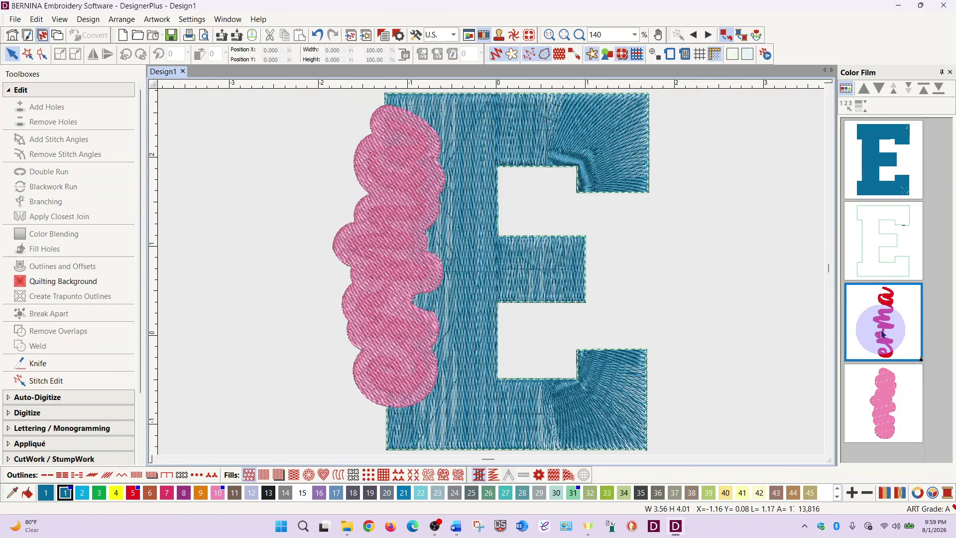
- Remove the overlaps of the E's fill and outline beneath the name's filled background, and check the short leftover outline segment
click(895, 397)
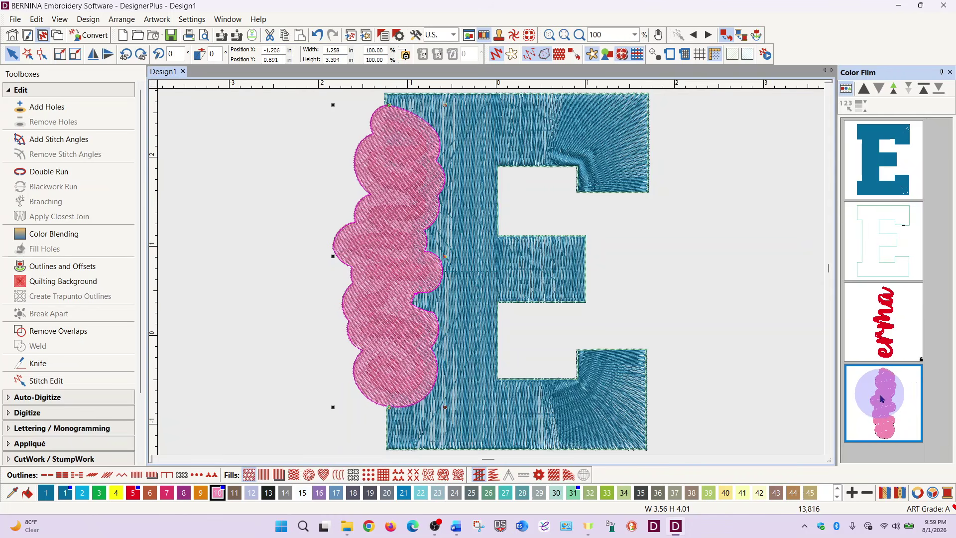
click(70, 333)
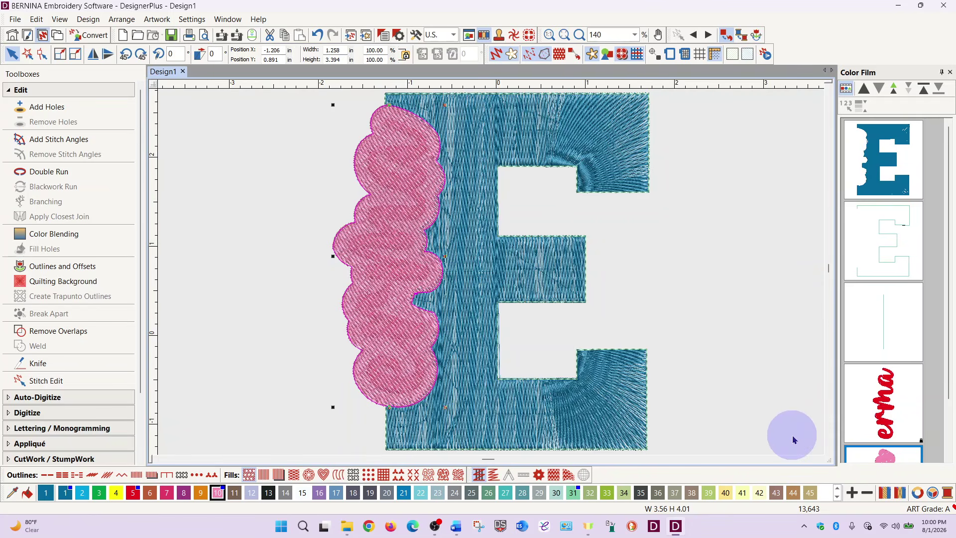
click(884, 342)
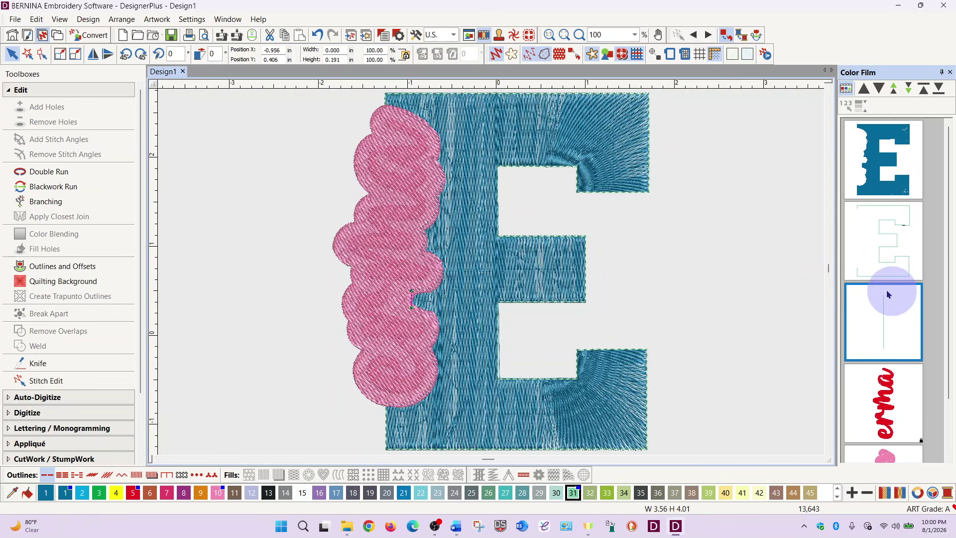
click(766, 264)
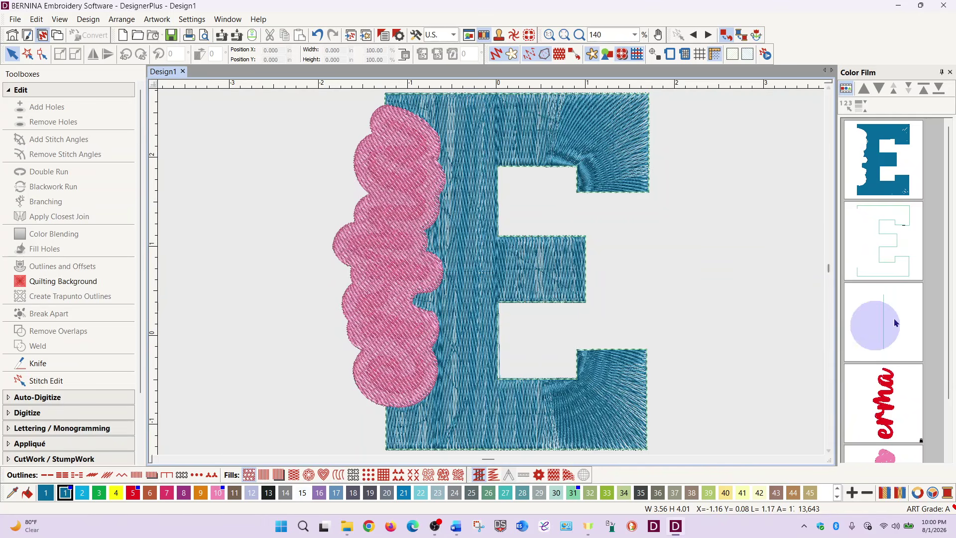
- Delete the name's filled background and the short leftover outline segment
click(870, 457)
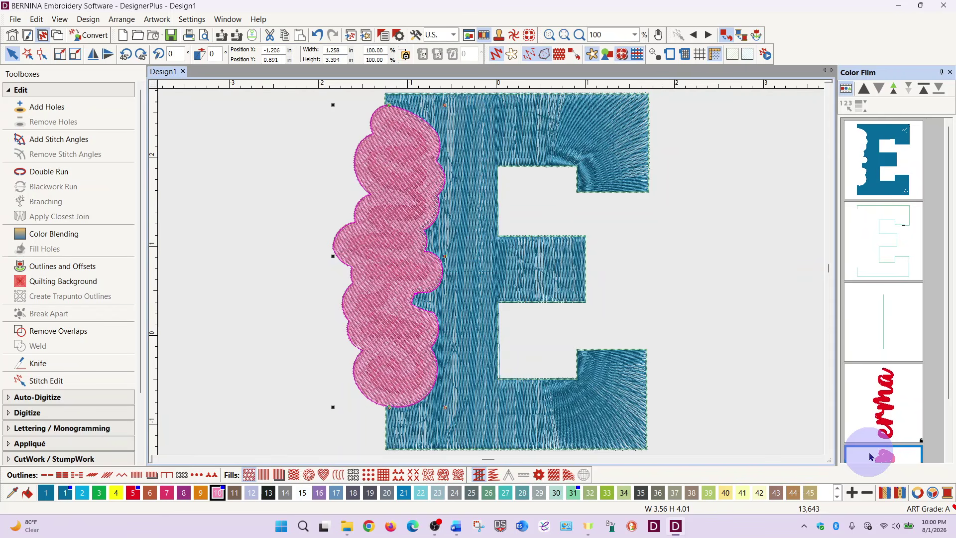
key(Delete)
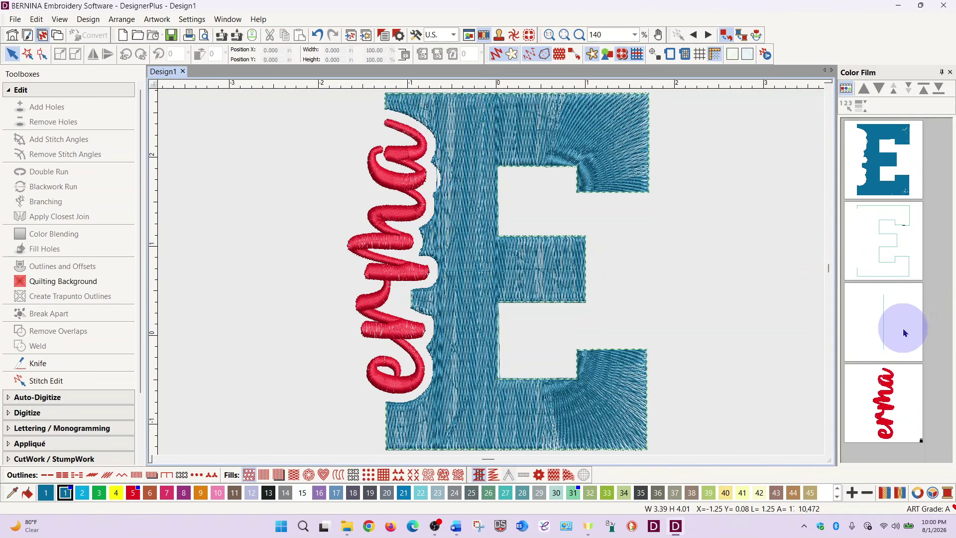
click(889, 325)
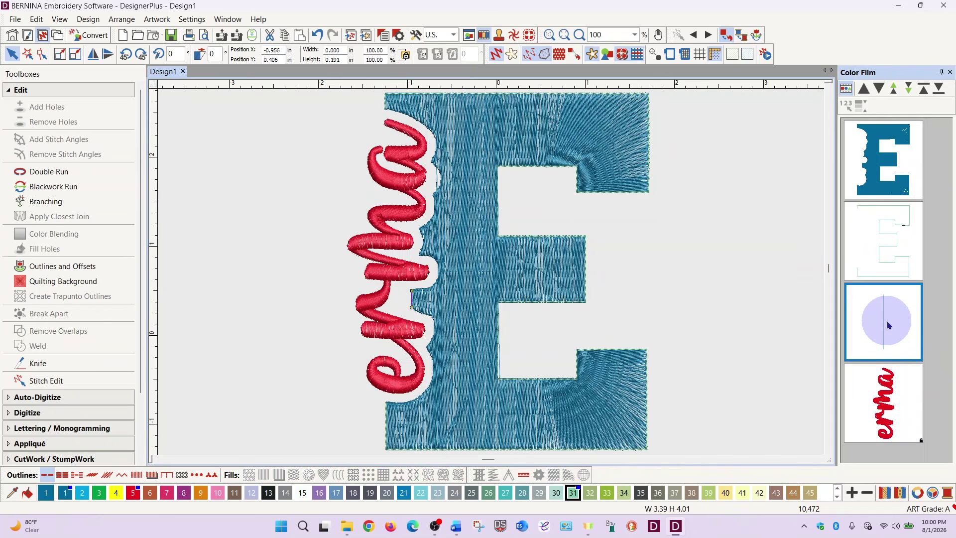
key(Delete)
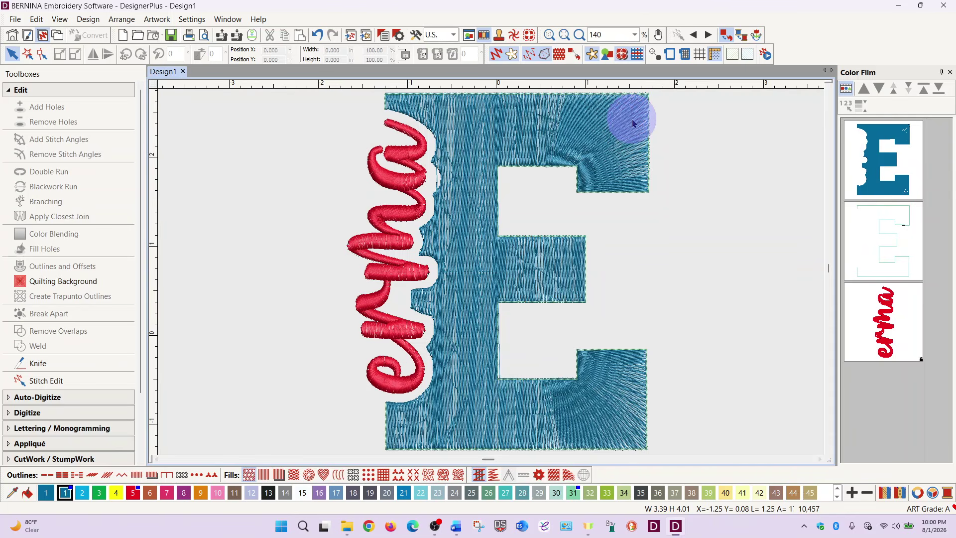
- Inspect the E's cut edge beside the name up close, and undo both deletions
click(579, 34)
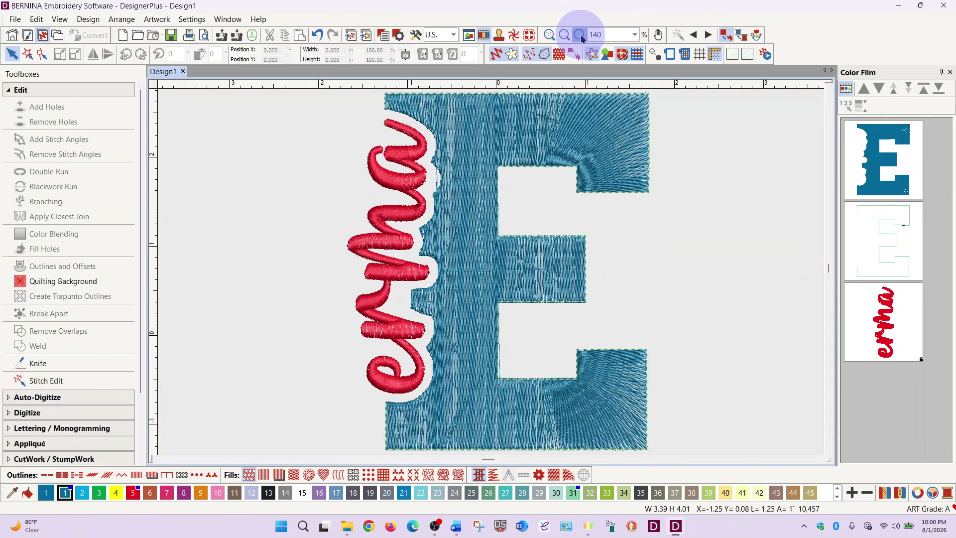
drag(394, 155, 493, 227)
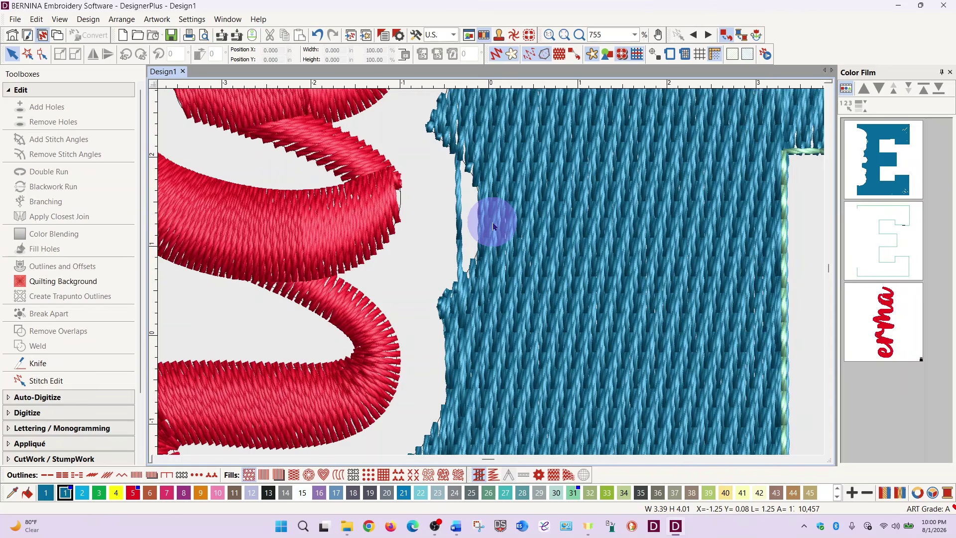
key(v)
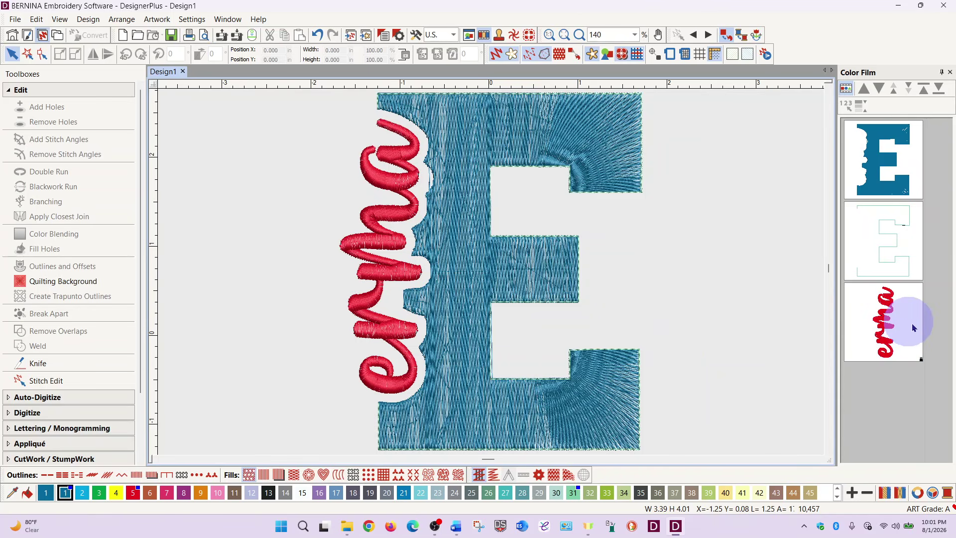
click(318, 39)
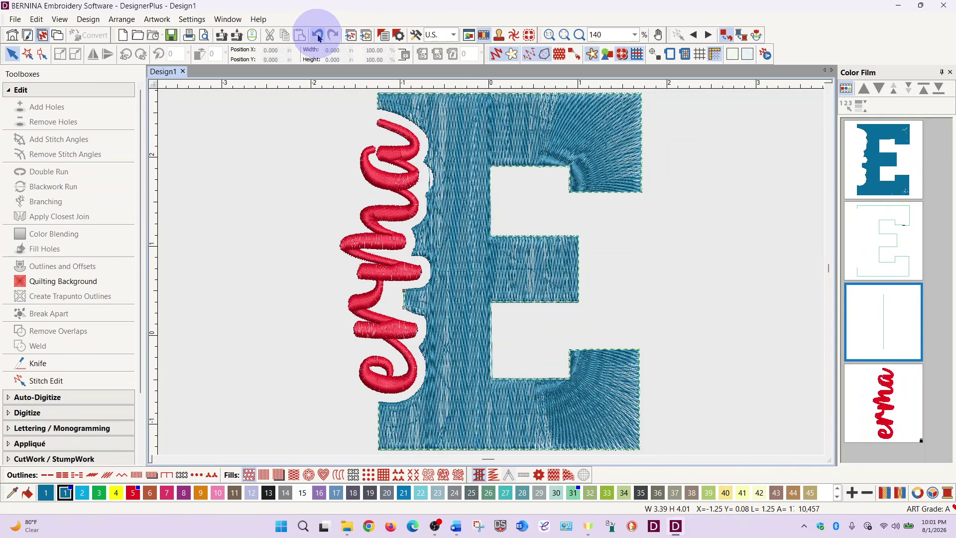
click(319, 38)
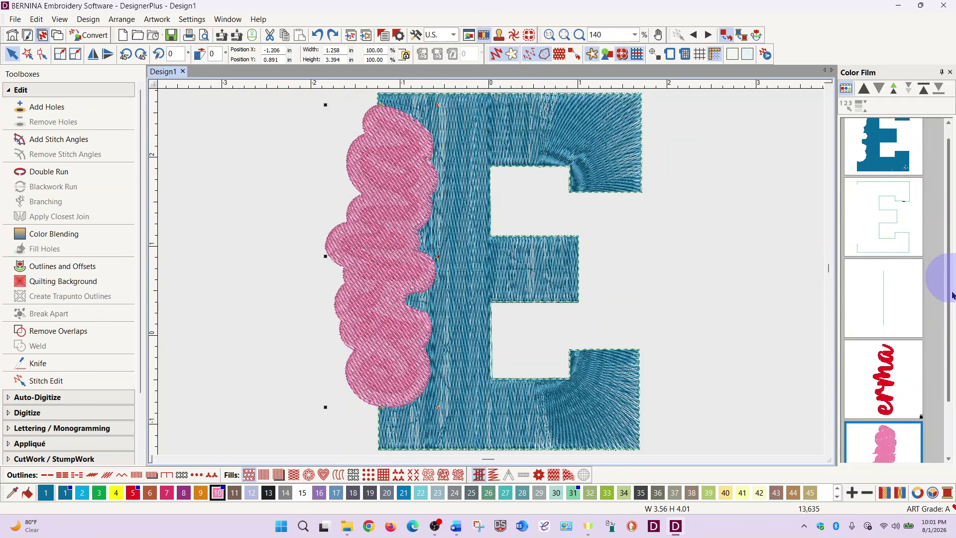
- Convert the name's filled background to a single outline
scroll(940, 274, down, 3)
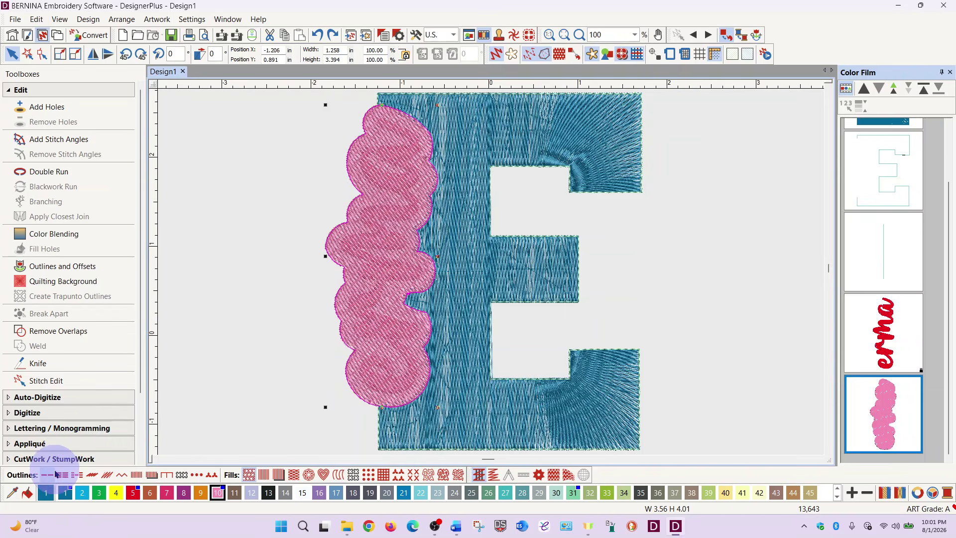
click(47, 477)
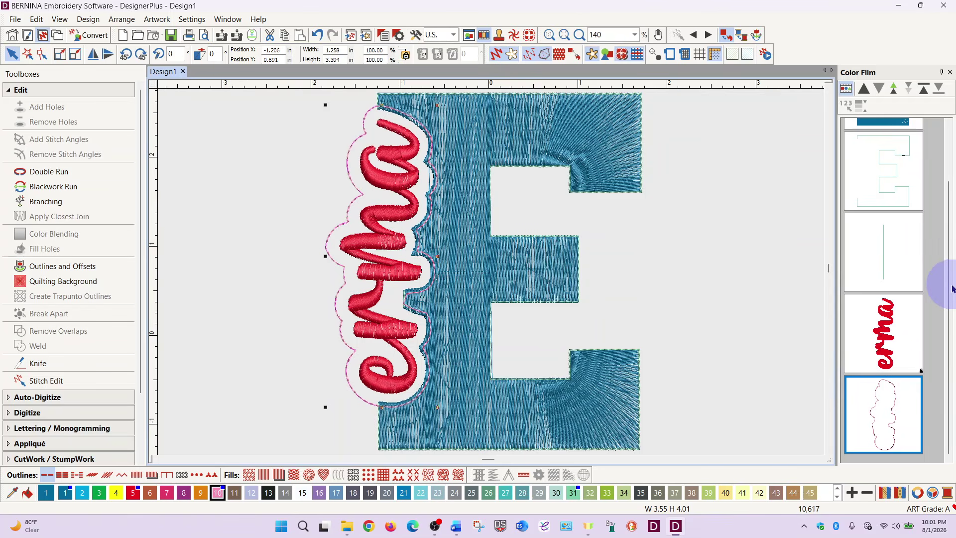
drag(951, 288, 941, 203)
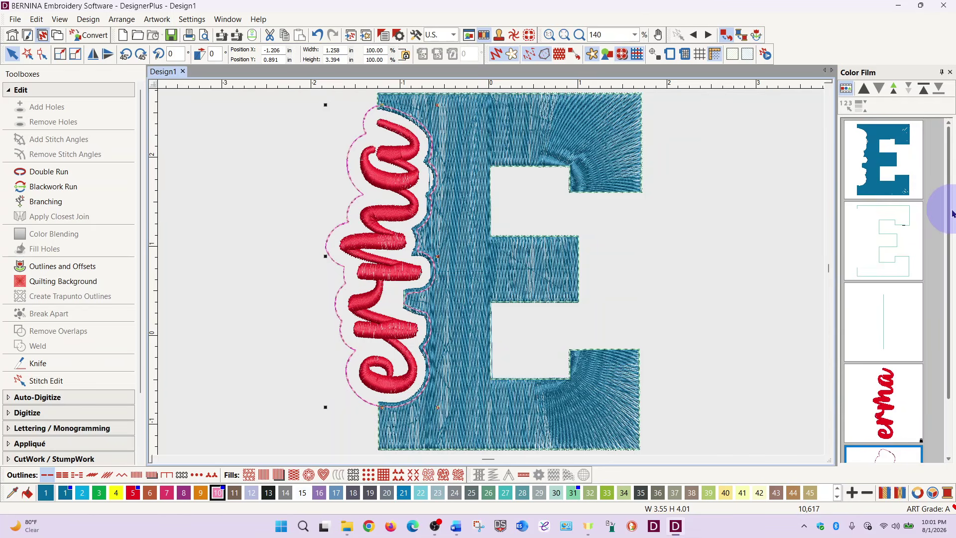
- Recolor the cut-out E fill with thread color 33 and convert it to a single outline
click(894, 176)
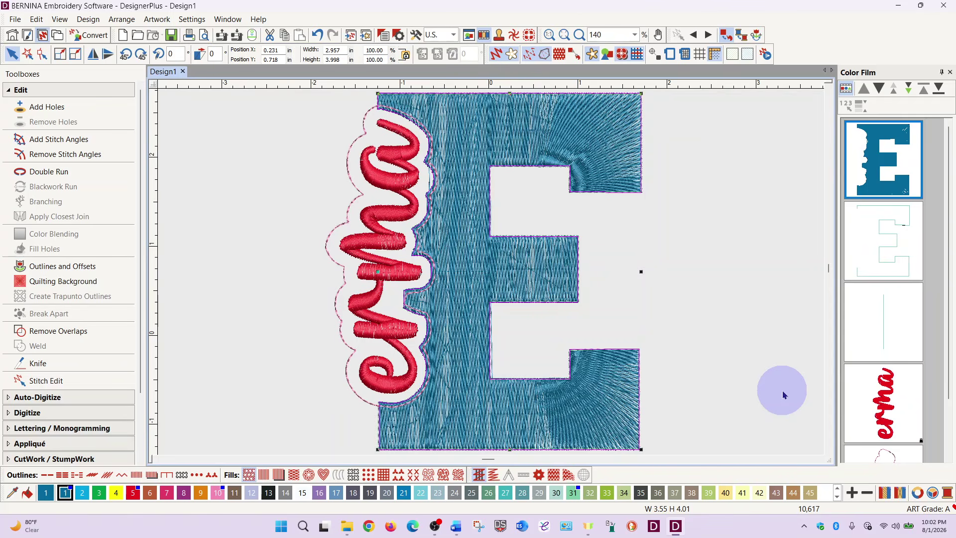
click(607, 495)
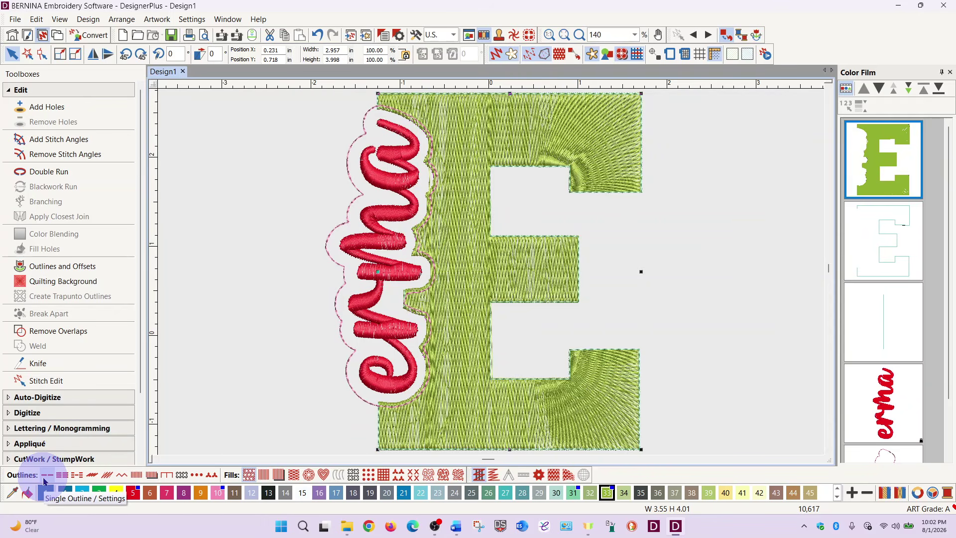
click(44, 481)
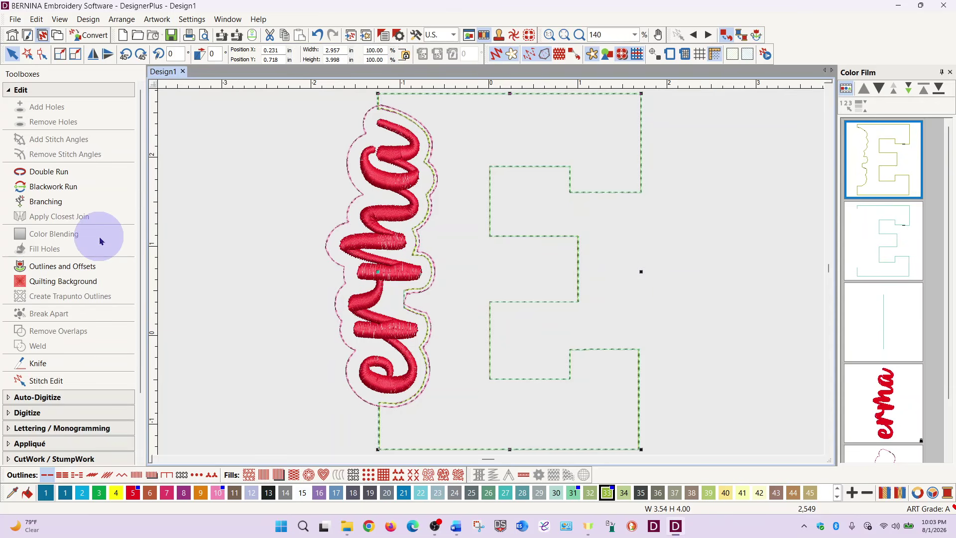
- Create two single offset outlines around the E with a 0.7 mm offset in color 3710 Isacord 40
click(63, 268)
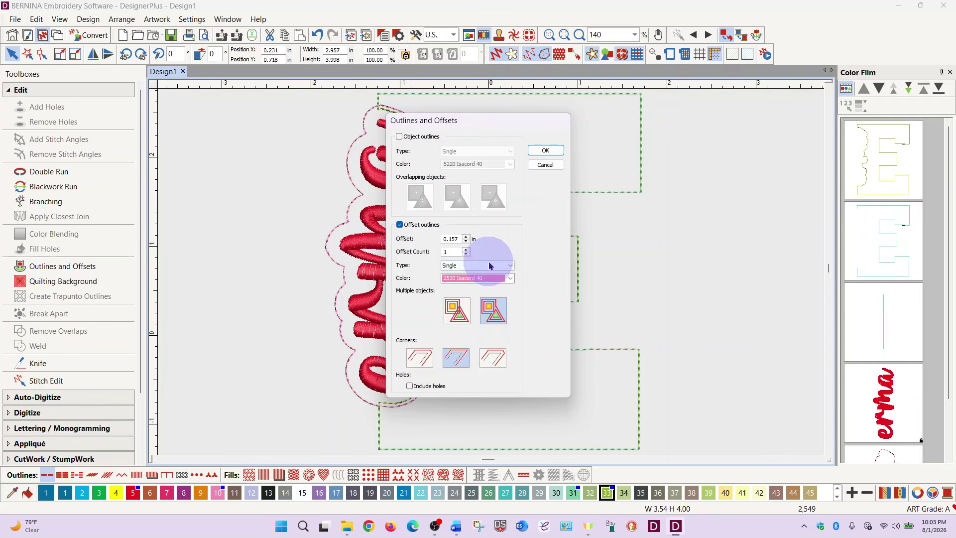
double_click(457, 251)
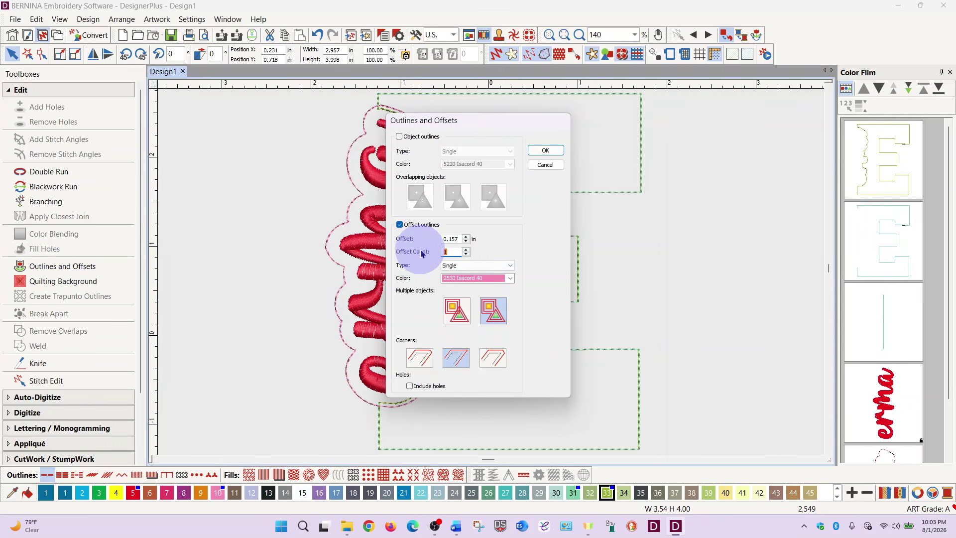
text(2)
double_click(459, 238)
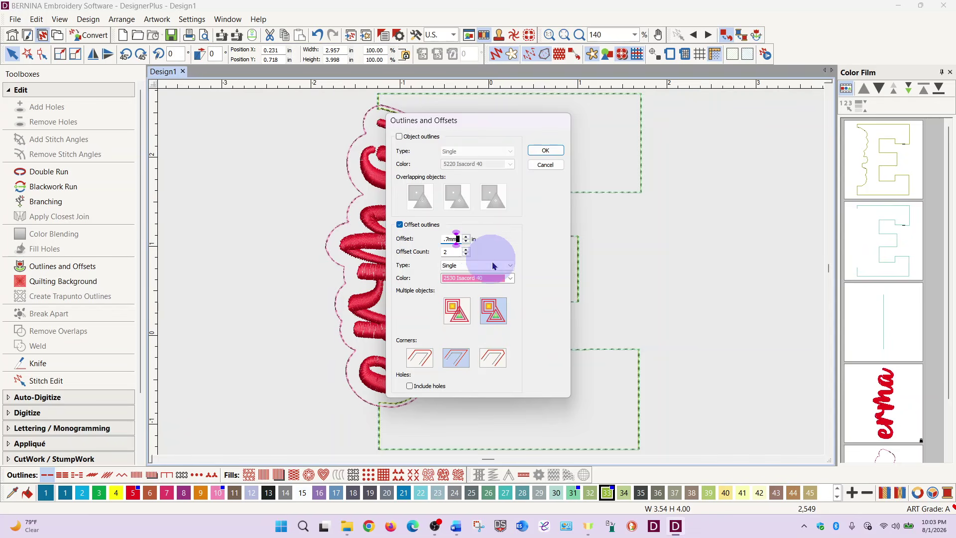
click(513, 281)
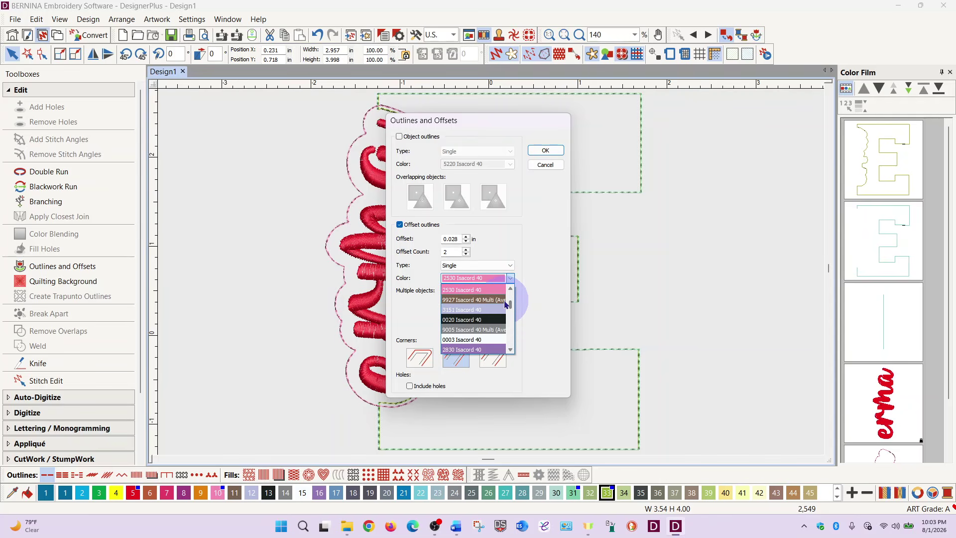
mouse_move(512, 305)
mouse_down()
mouse_move(516, 343)
mouse_move(518, 311)
mouse_up()
click(487, 304)
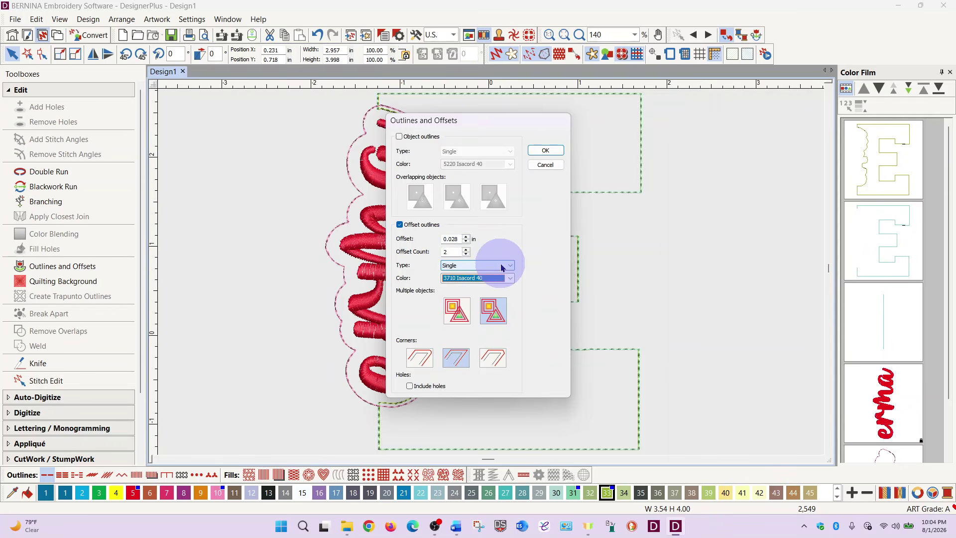
click(556, 151)
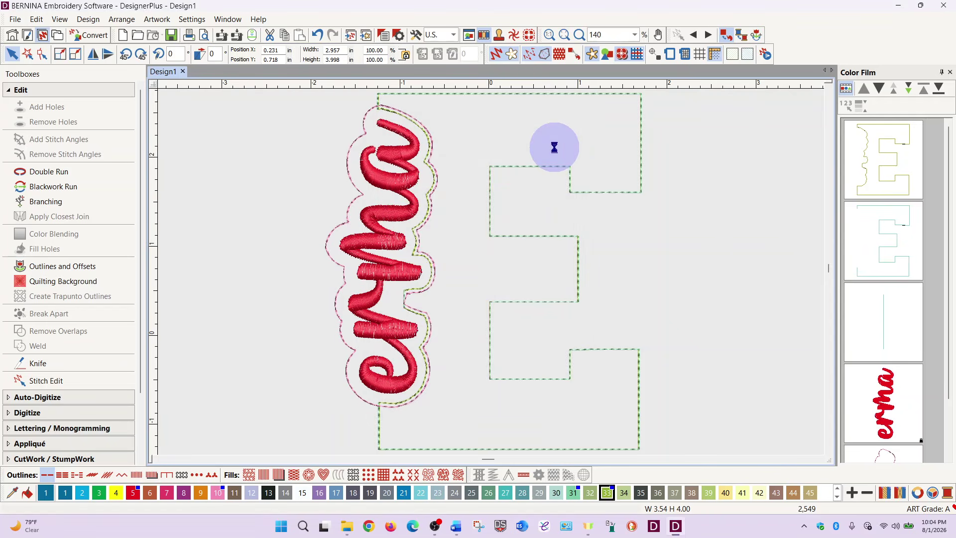
key(Escape)
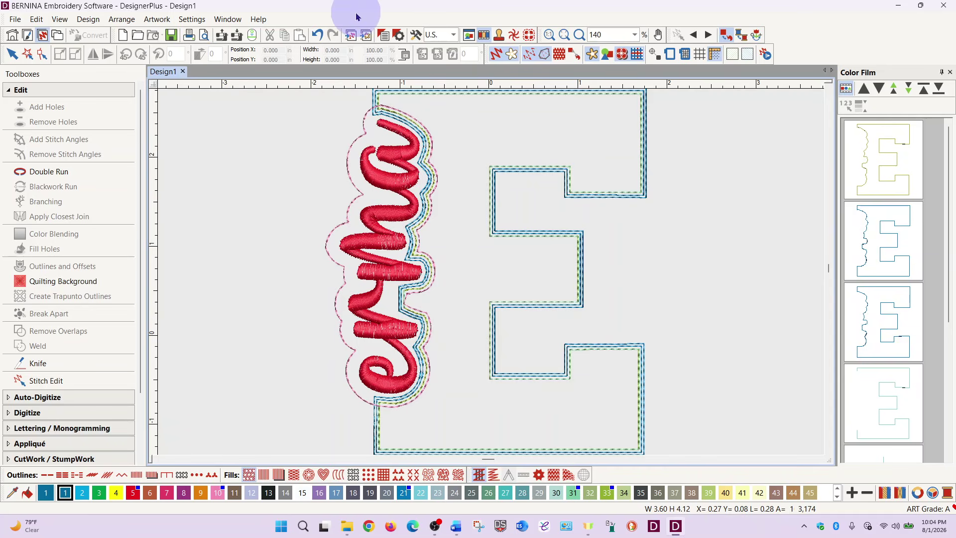
- Undo the outward offsets and create inward offset outlines from the E's green outline with an offset of -0.7 mm
click(318, 35)
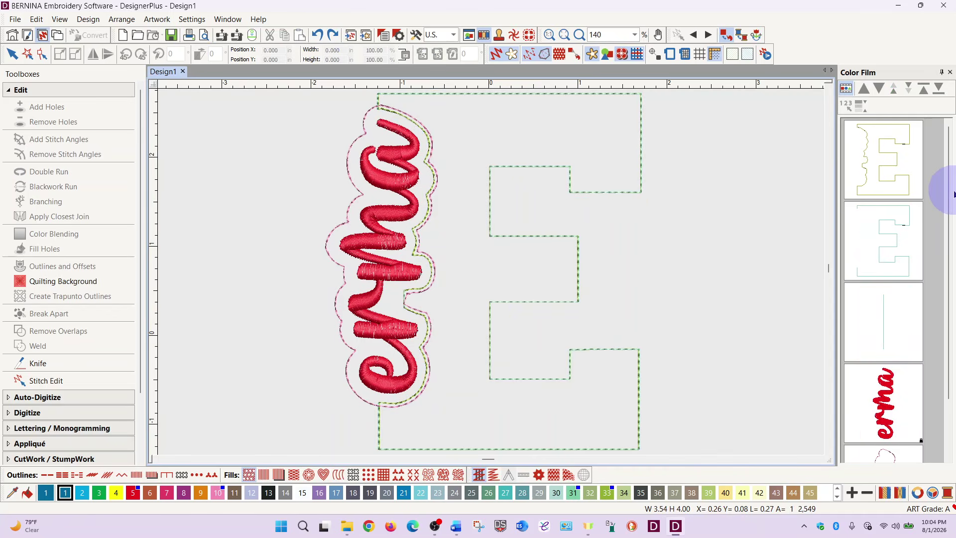
click(890, 159)
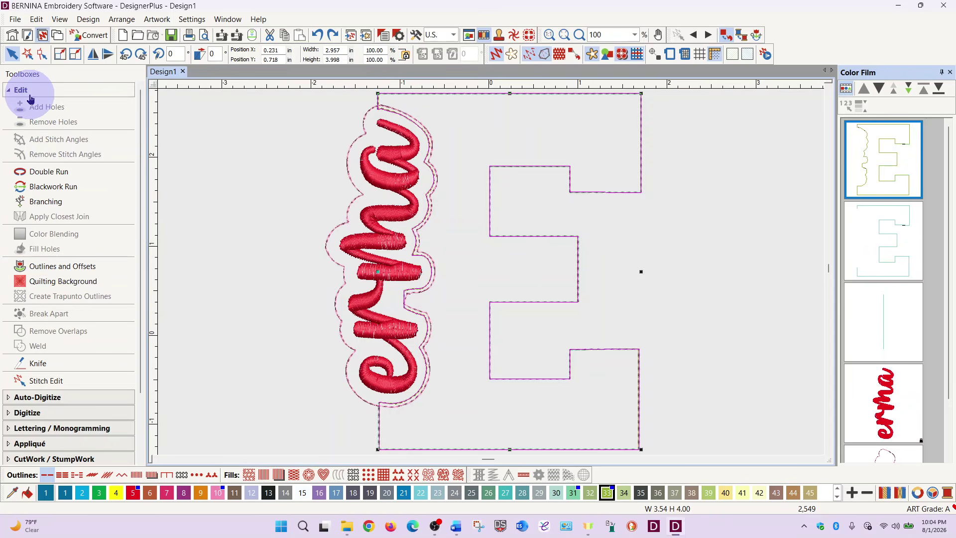
click(53, 267)
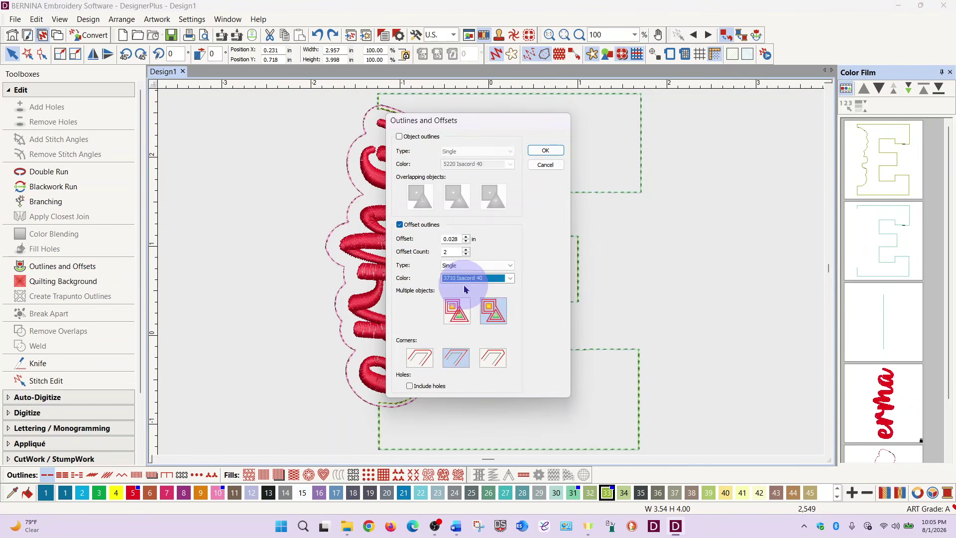
drag(460, 239, 420, 242)
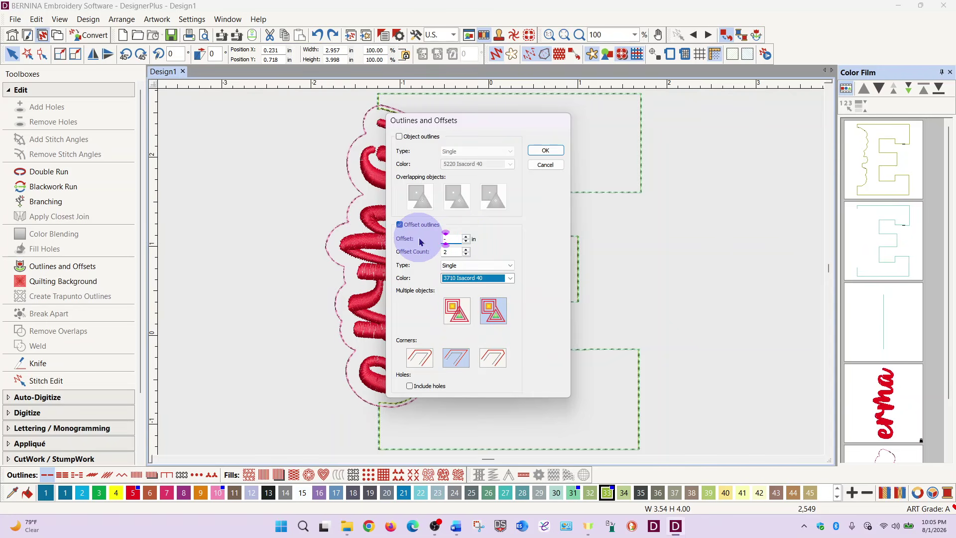
text(.028)
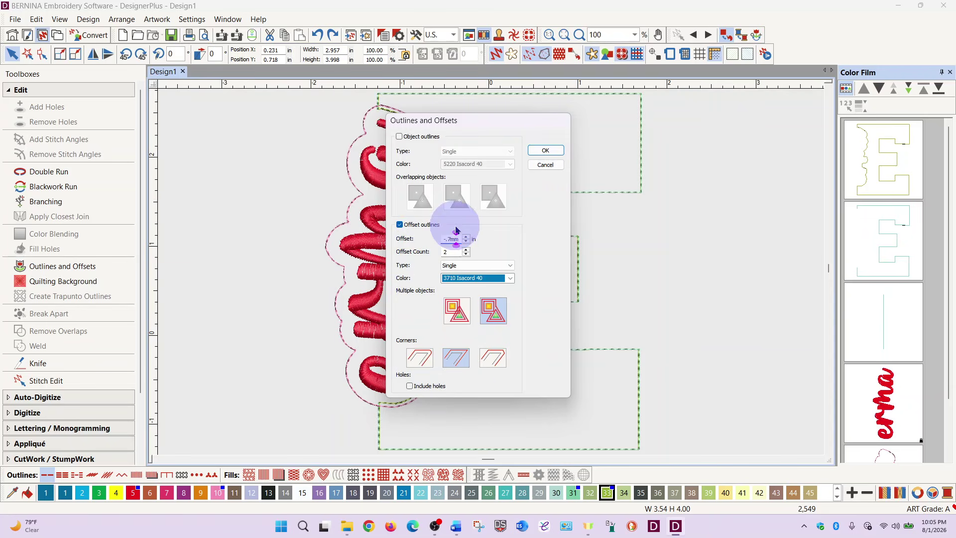
click(545, 150)
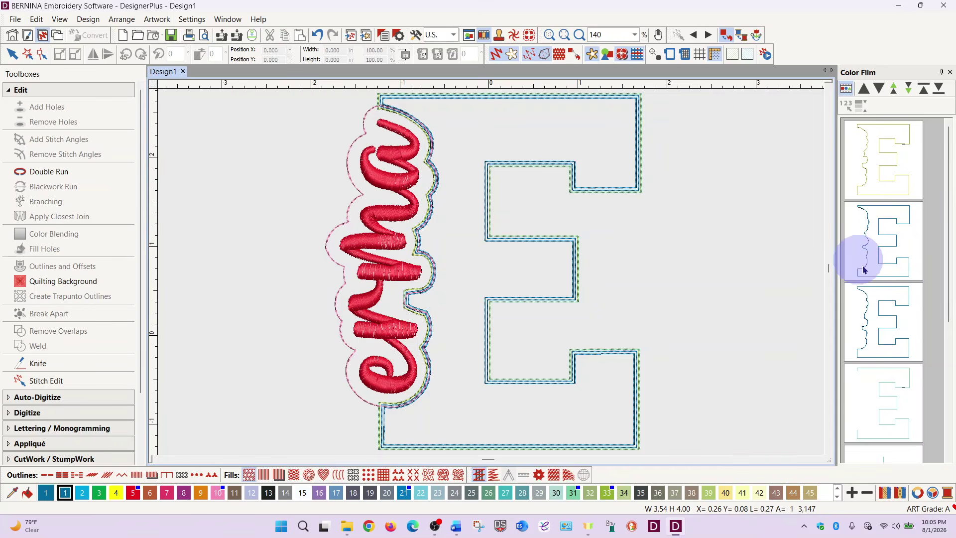
- Try a Pattern Run with the AppTack pattern from the ginabea set on the E's innermost offset outline, and undo it
click(879, 262)
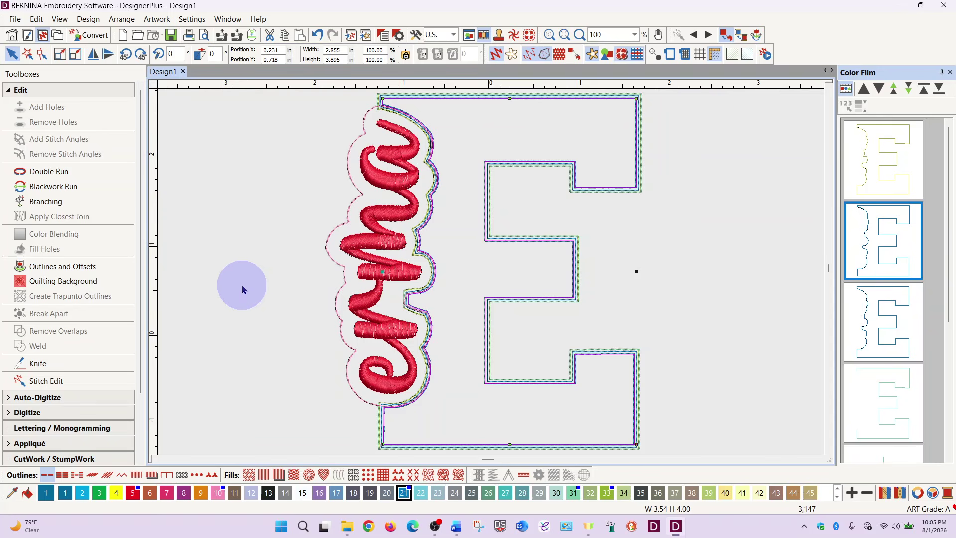
right_click(215, 478)
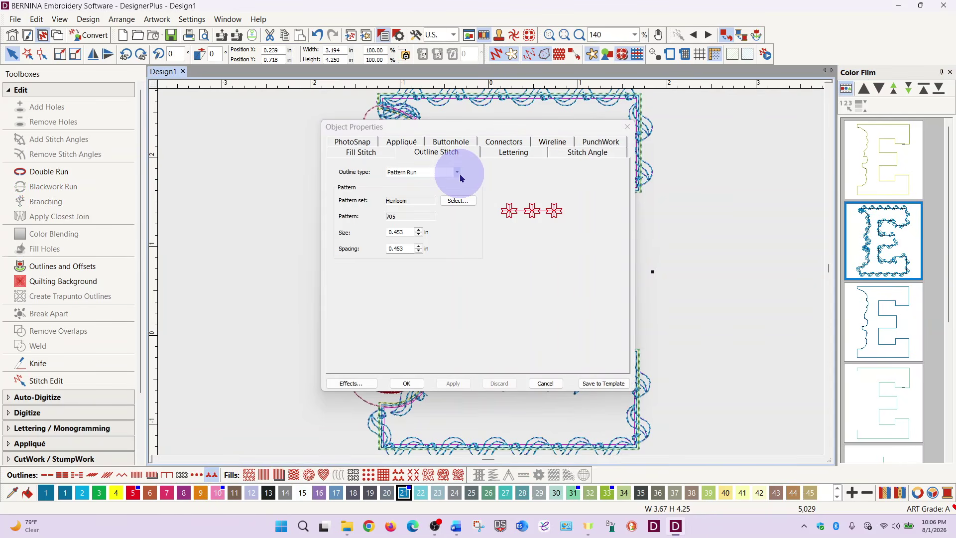
click(465, 201)
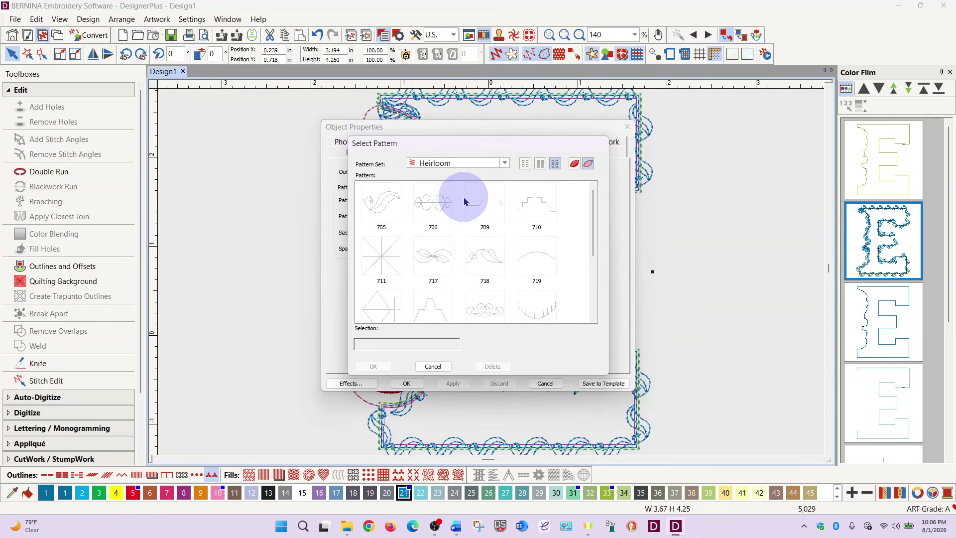
click(506, 164)
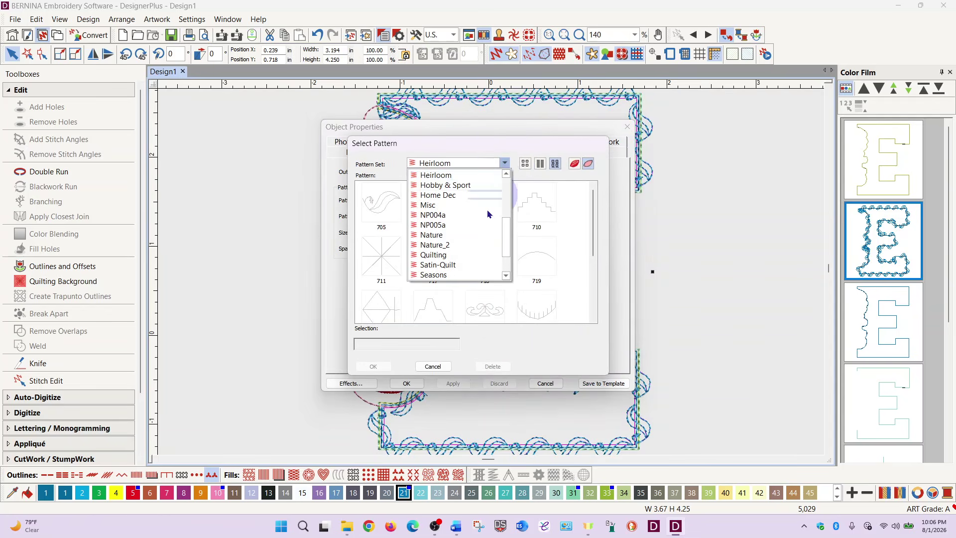
scroll(477, 255, down, 2)
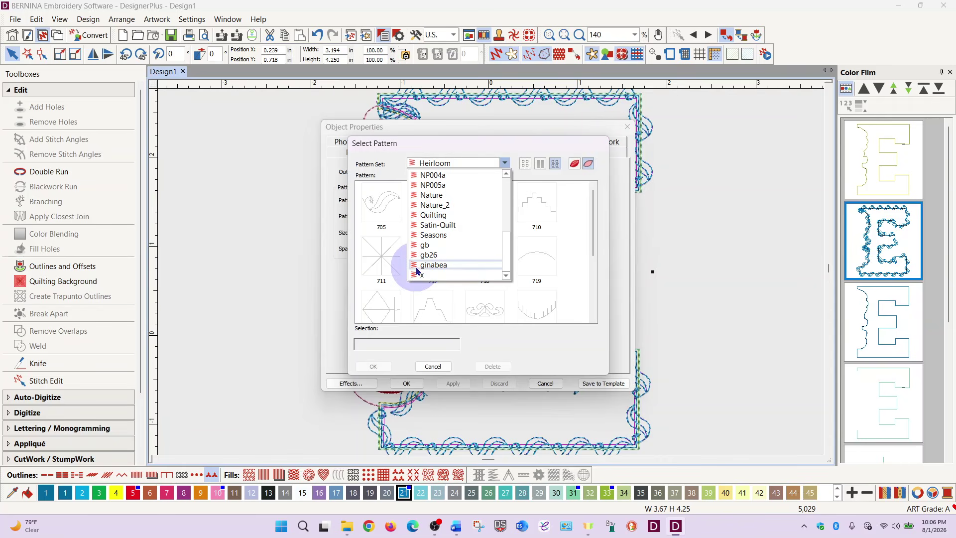
click(434, 265)
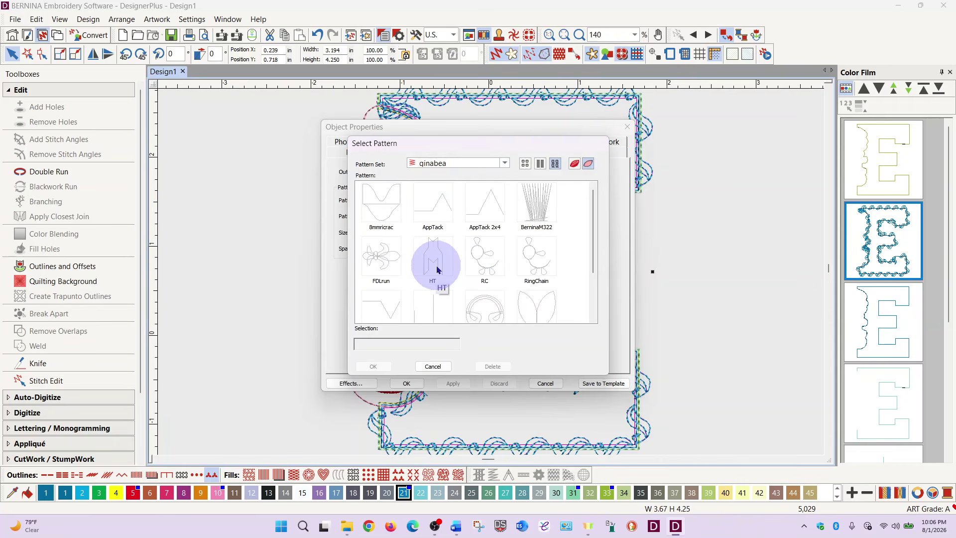
click(435, 214)
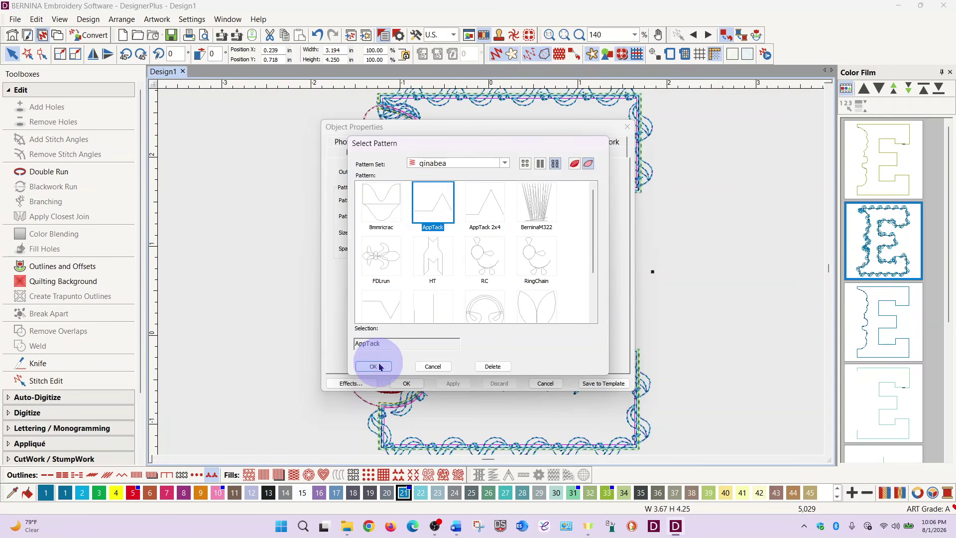
click(376, 369)
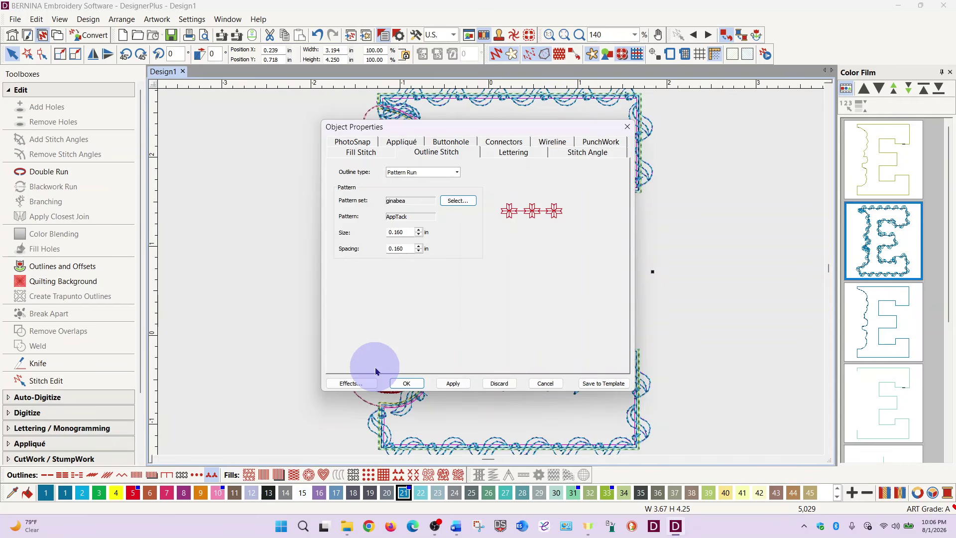
click(420, 385)
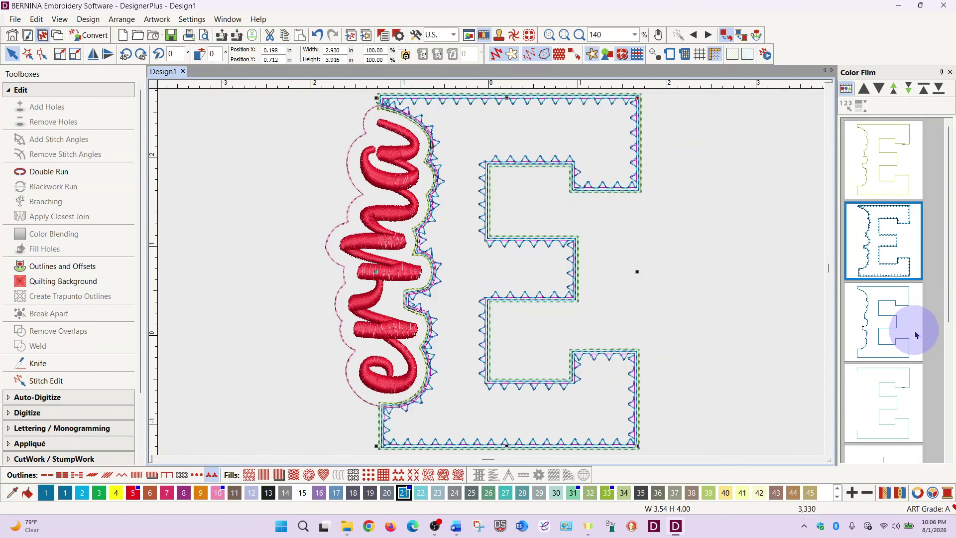
click(320, 36)
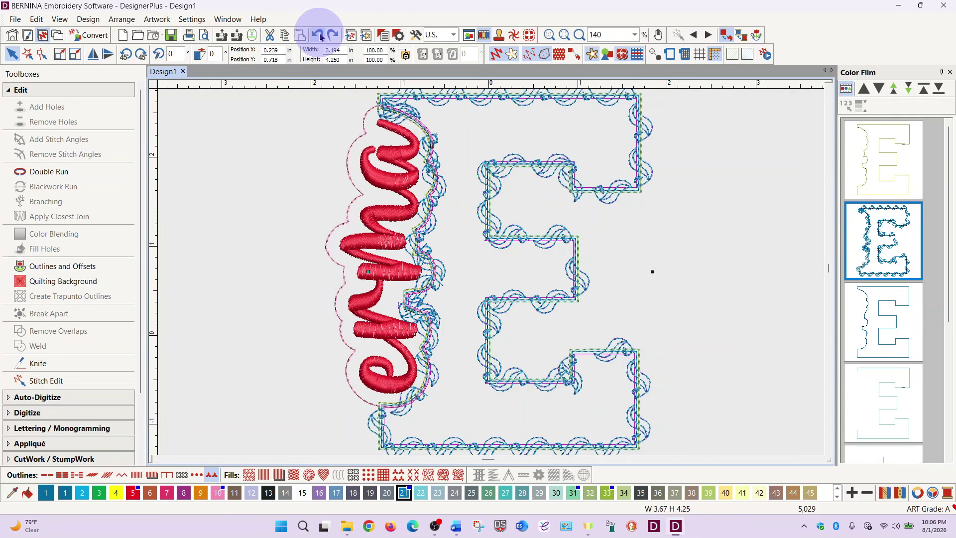
click(320, 34)
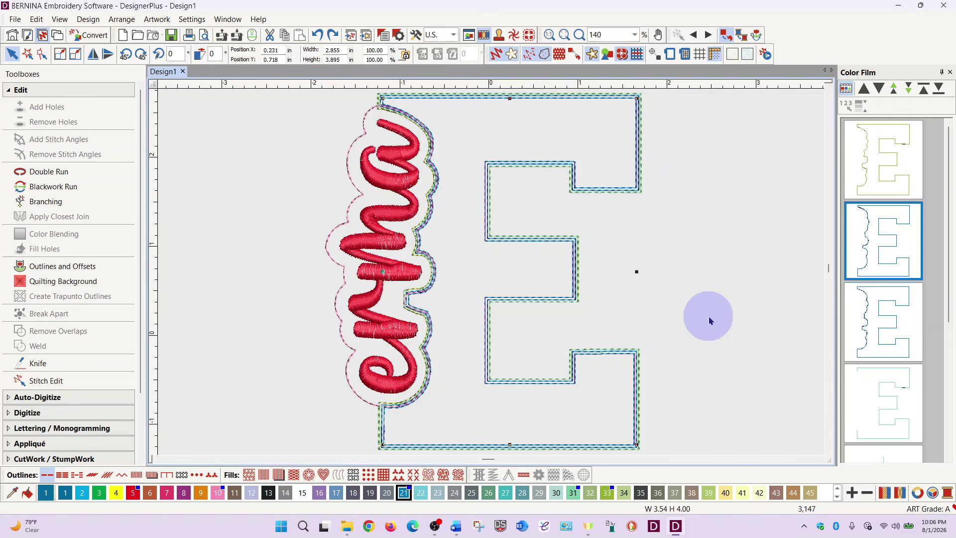
- Recolor the E's open outer outline with thread color 27 and convert it to a satin outline
click(898, 408)
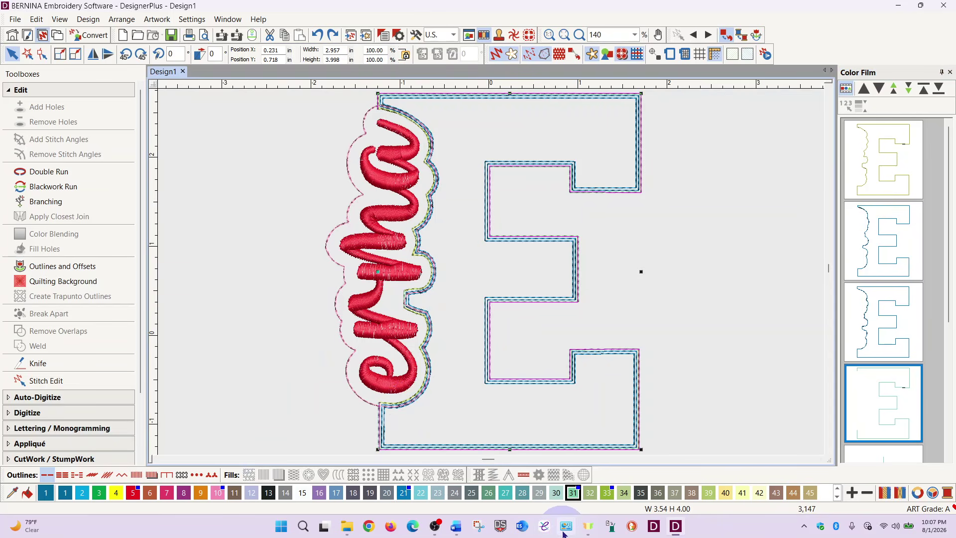
click(509, 497)
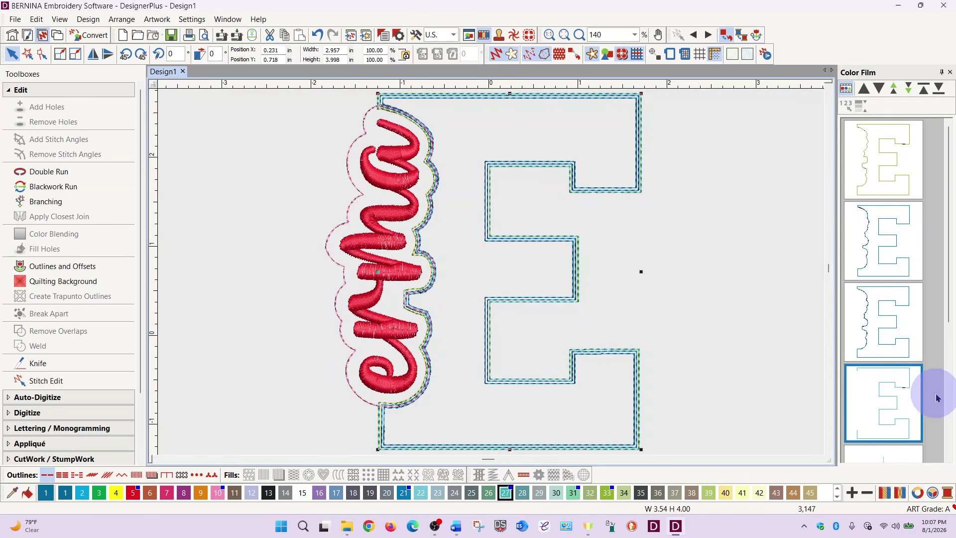
click(903, 406)
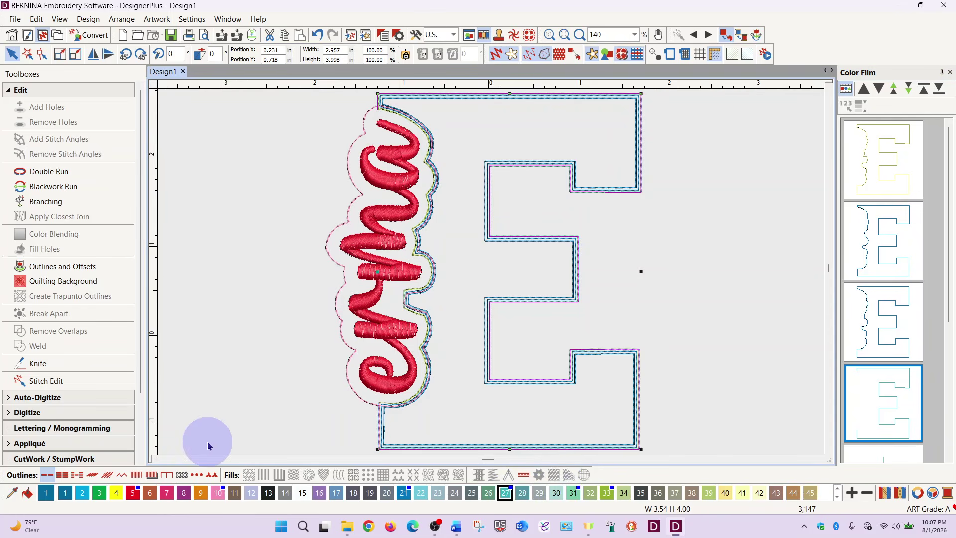
click(138, 476)
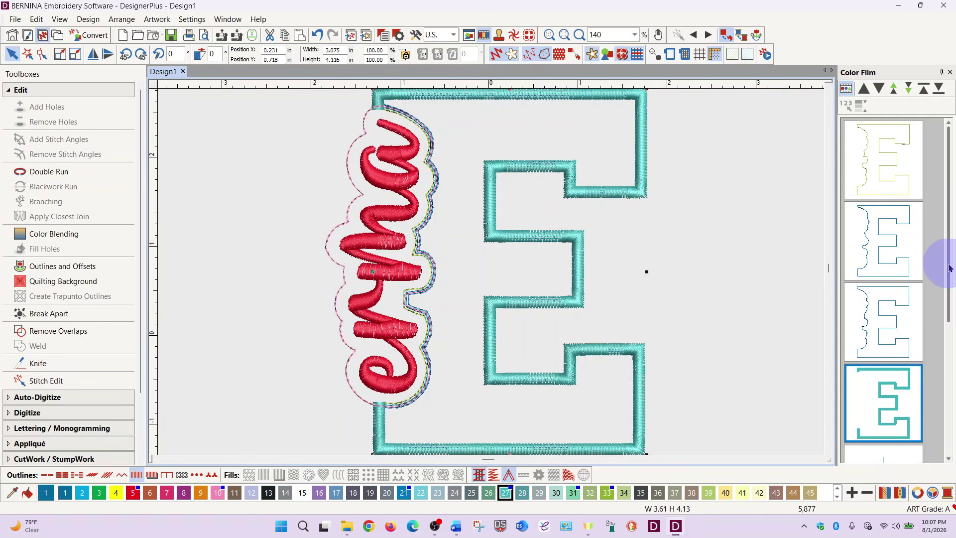
- Delete the tiny leftover vertical line segment in thread color 31 beside the name
drag(950, 272, 947, 406)
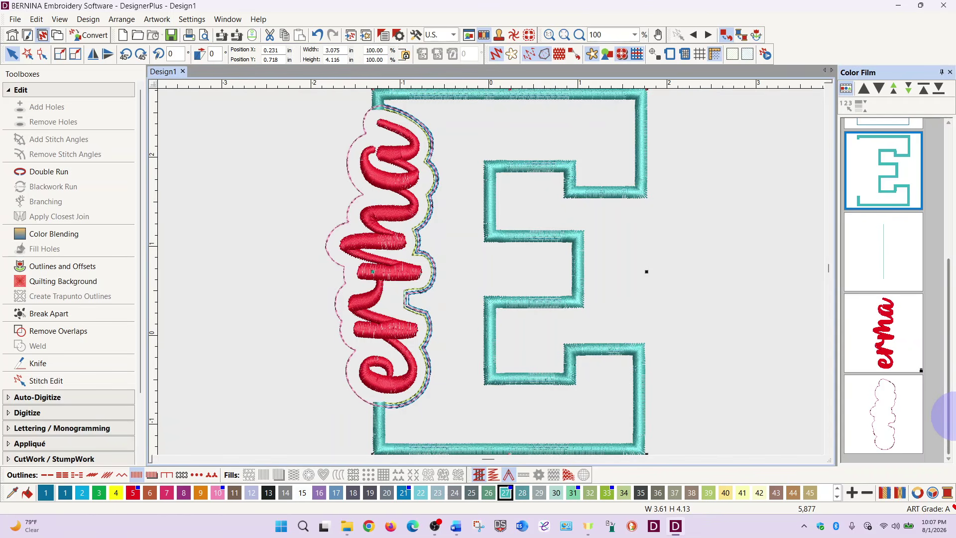
click(871, 246)
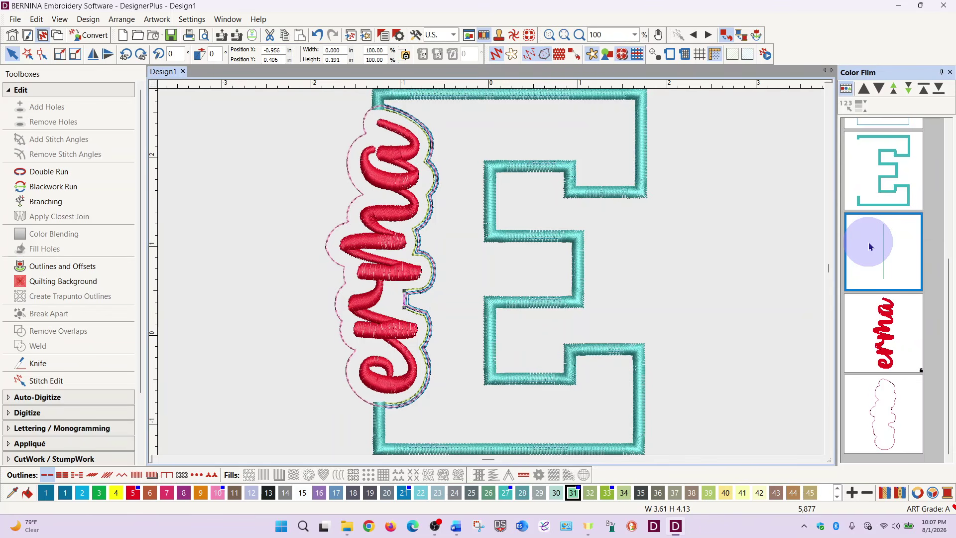
key(Delete)
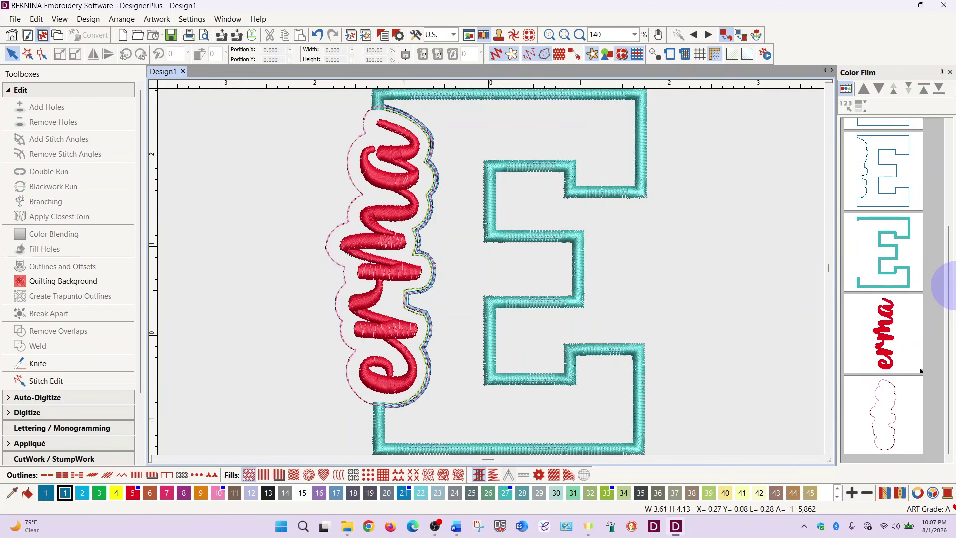
- Recolor the outline around the script name with thread color 4 and convert it to a satin outline
click(886, 426)
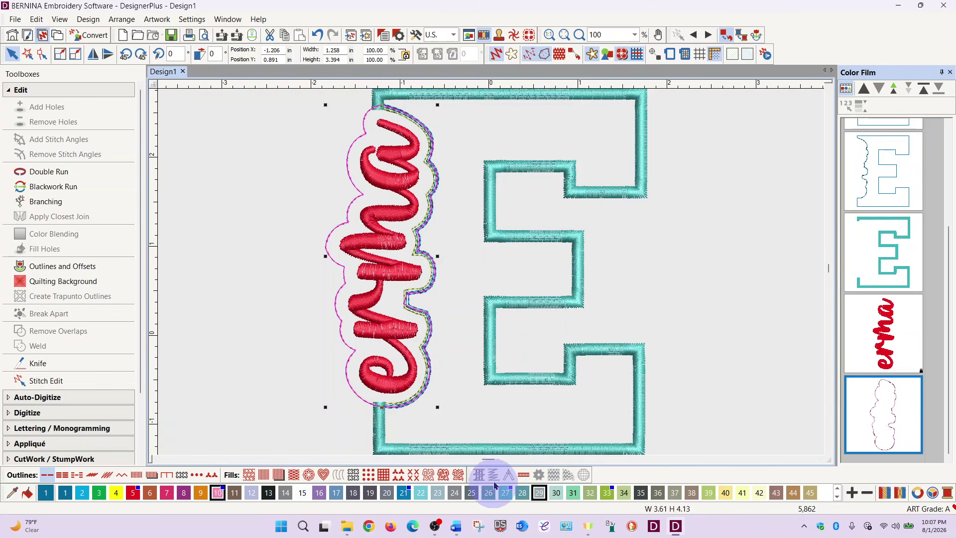
click(115, 499)
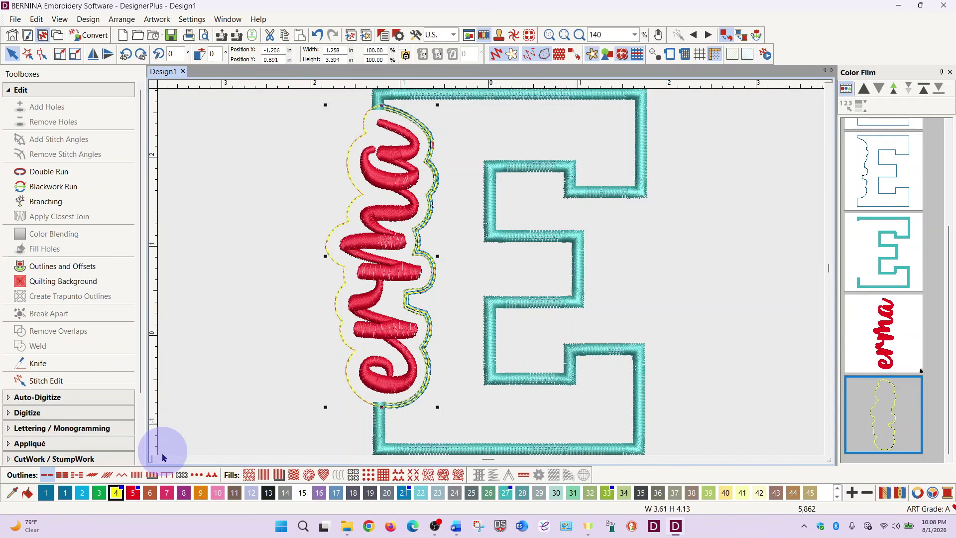
click(136, 476)
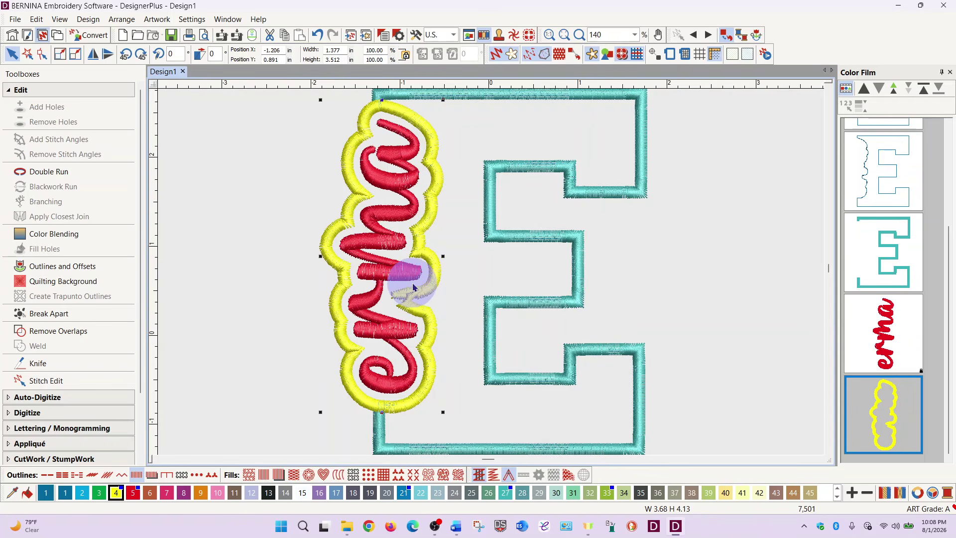
- Reshape the yellow satin outline by deleting the two surplus reshape points at the notch facing the E's middle arm
click(857, 390)
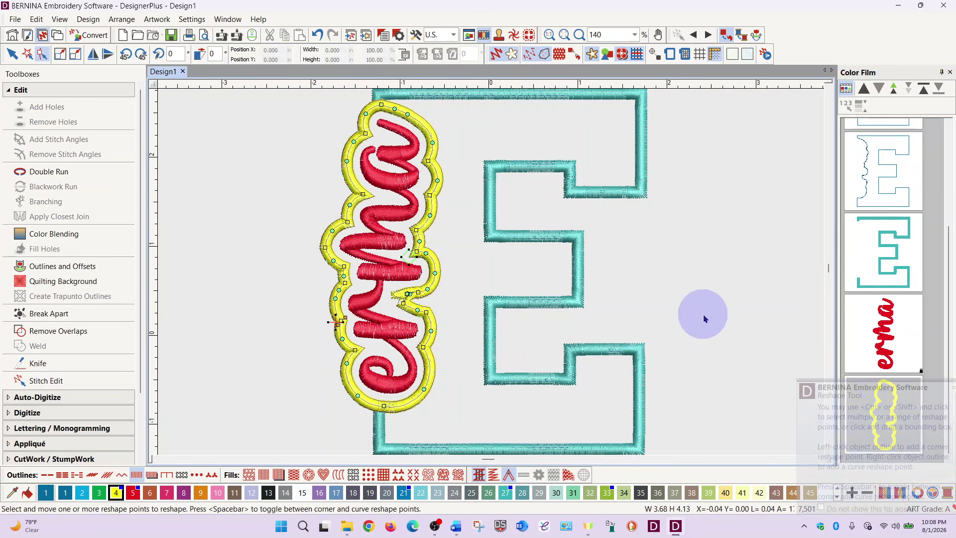
click(580, 36)
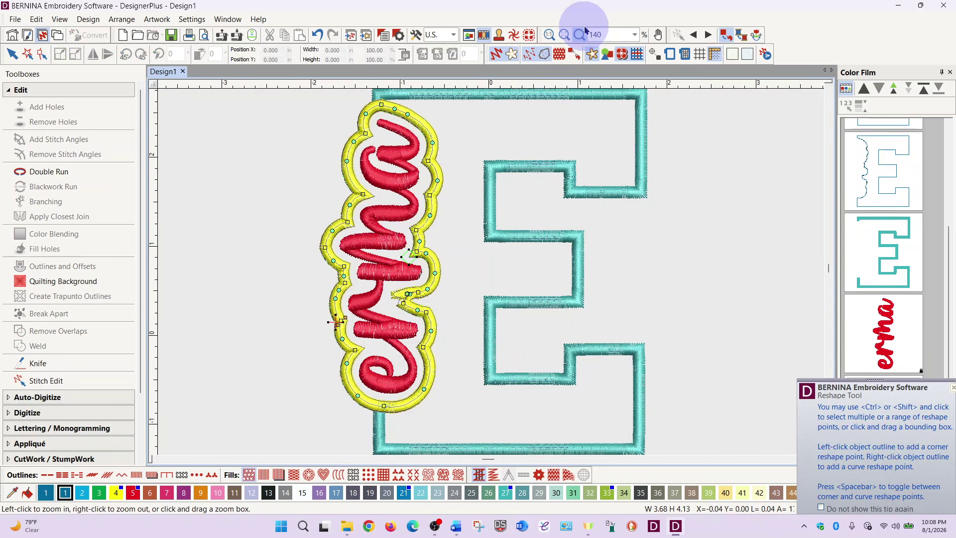
drag(386, 264, 457, 338)
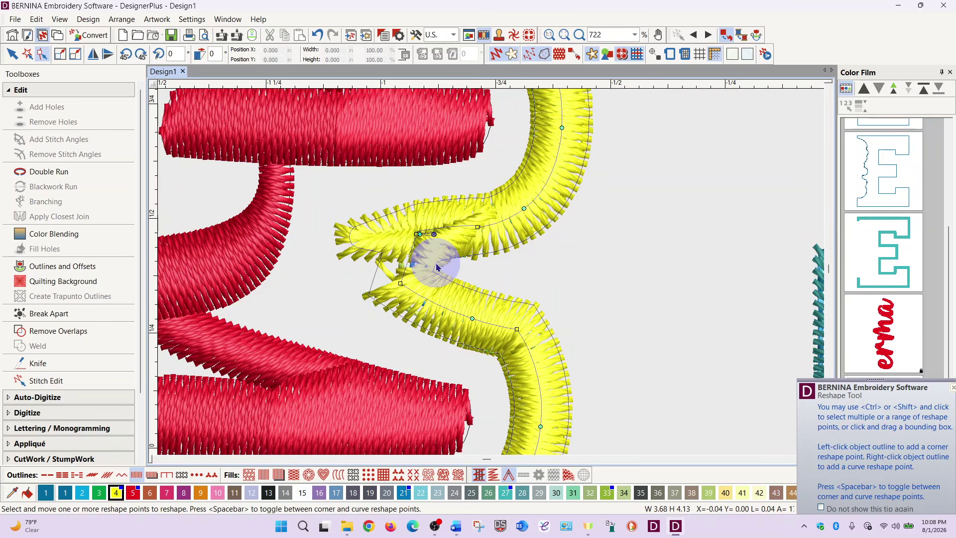
drag(436, 267, 436, 268)
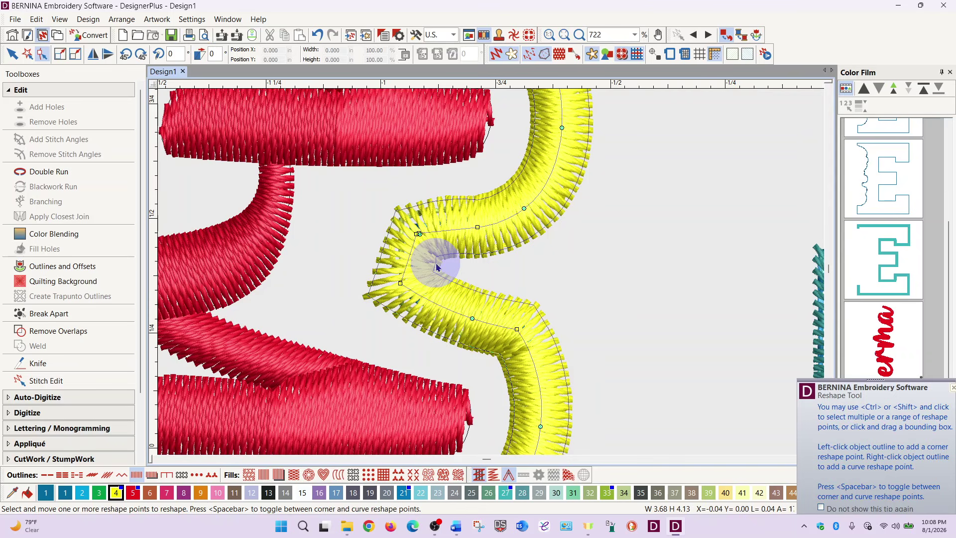
click(420, 236)
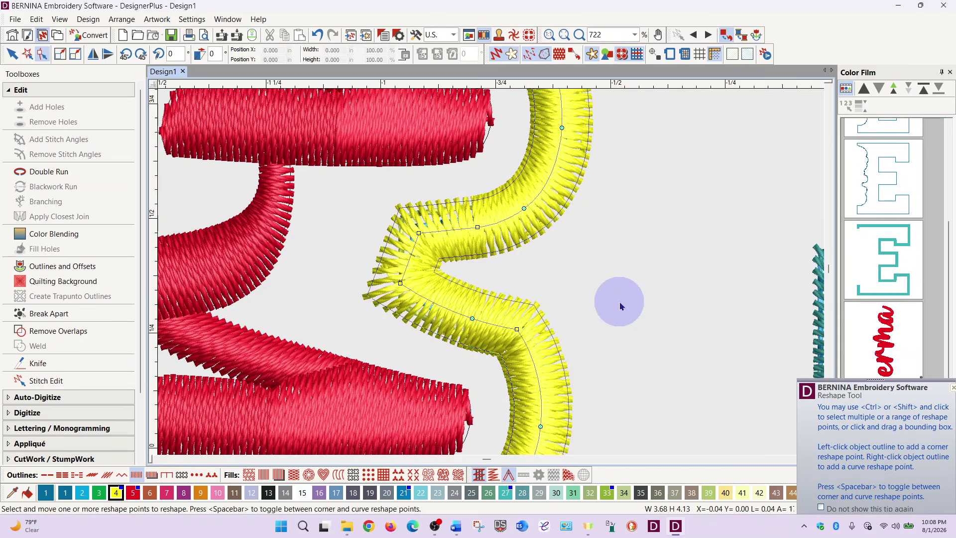
key(0)
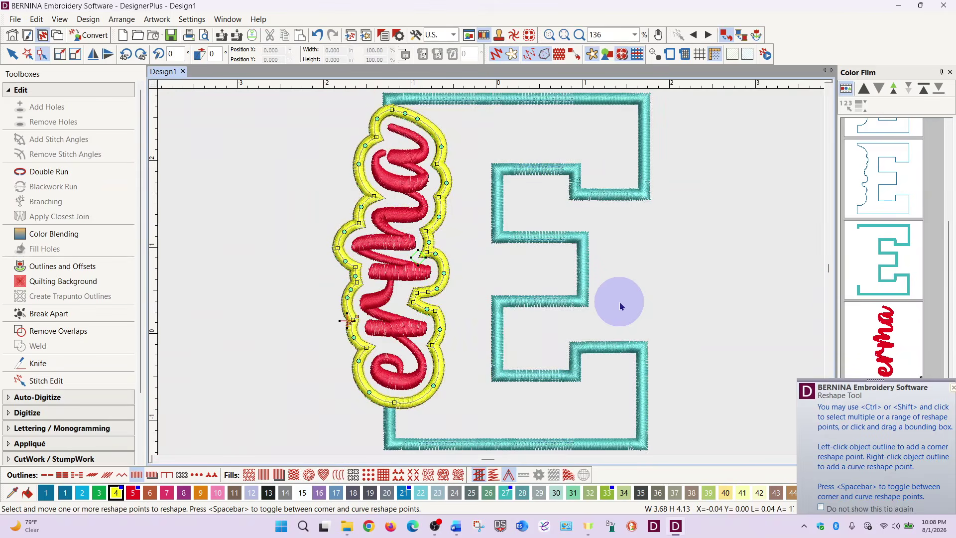
click(673, 300)
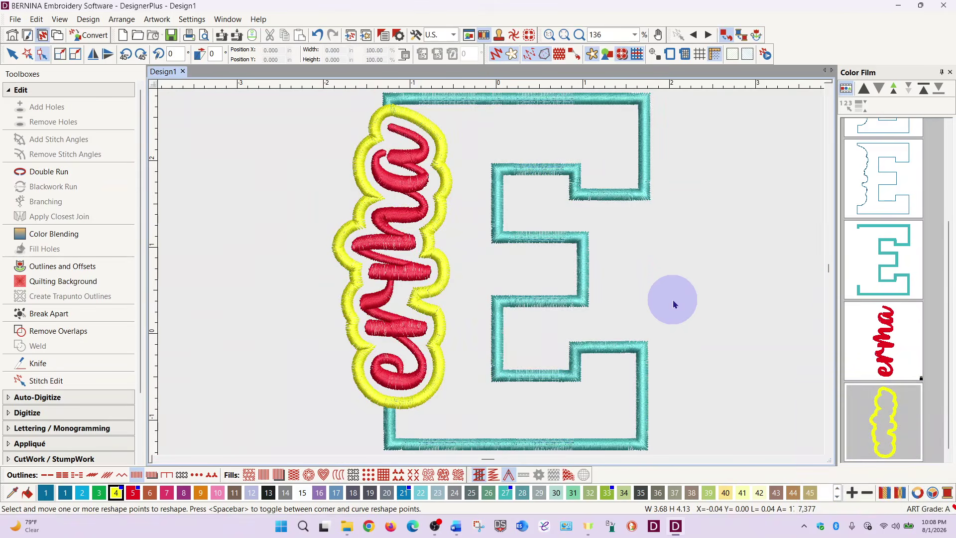
key(Escape)
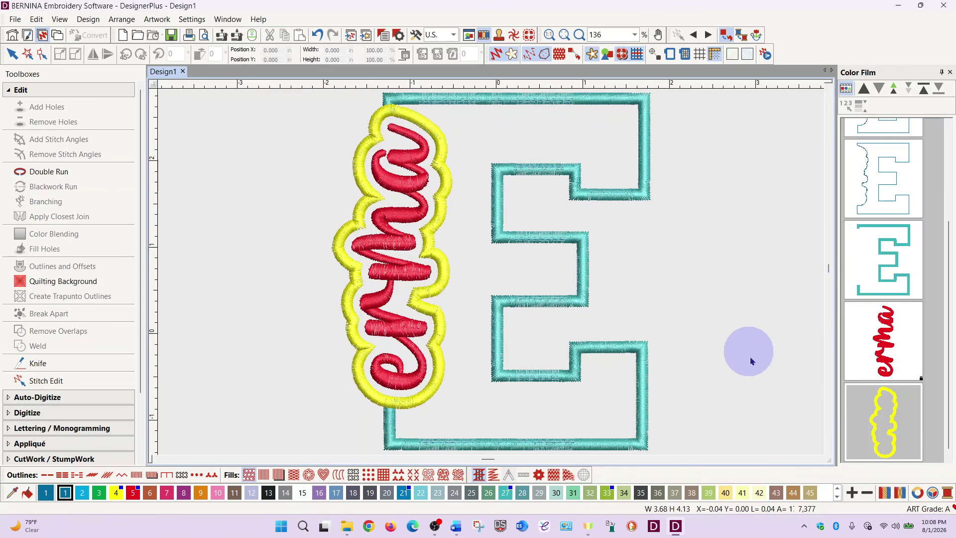
- Try to recolor the script name lettering with thread color 16
click(885, 329)
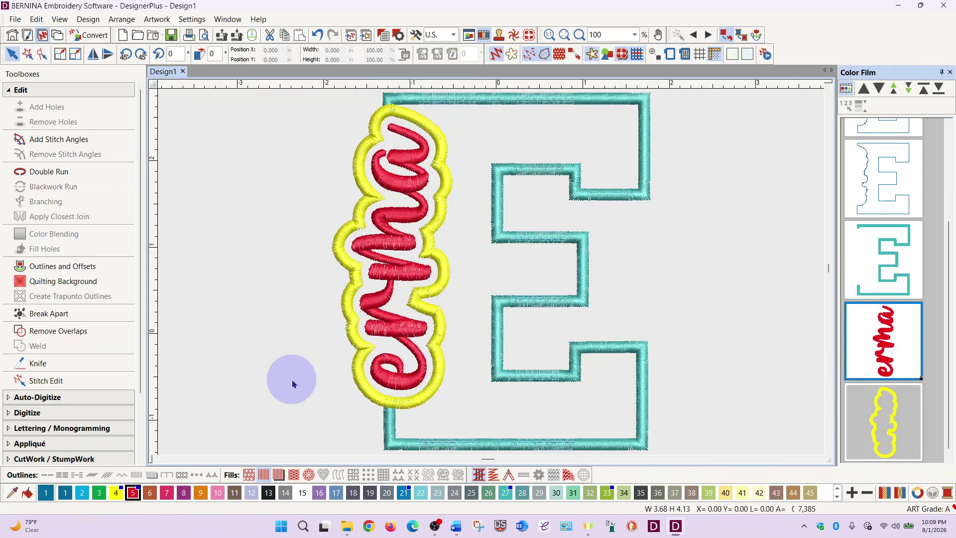
key(Escape)
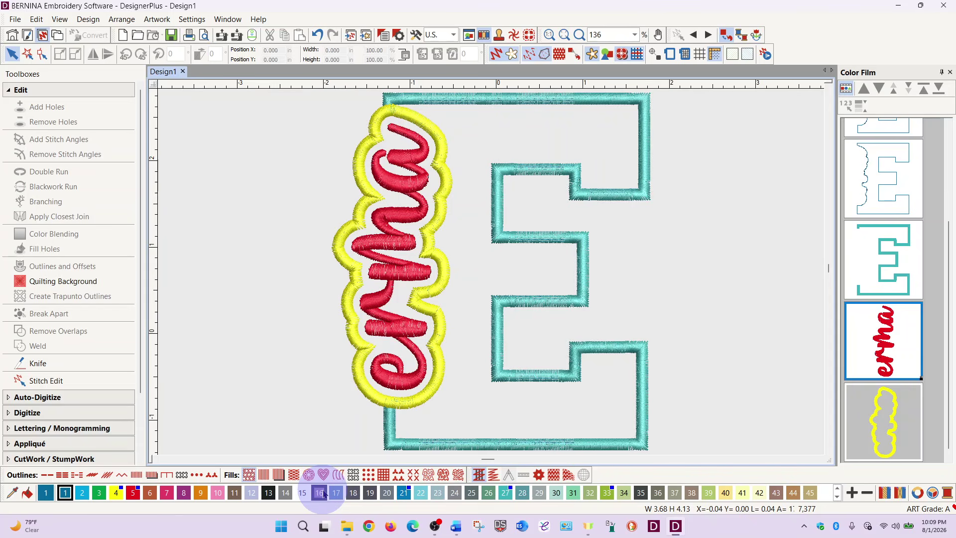
click(882, 330)
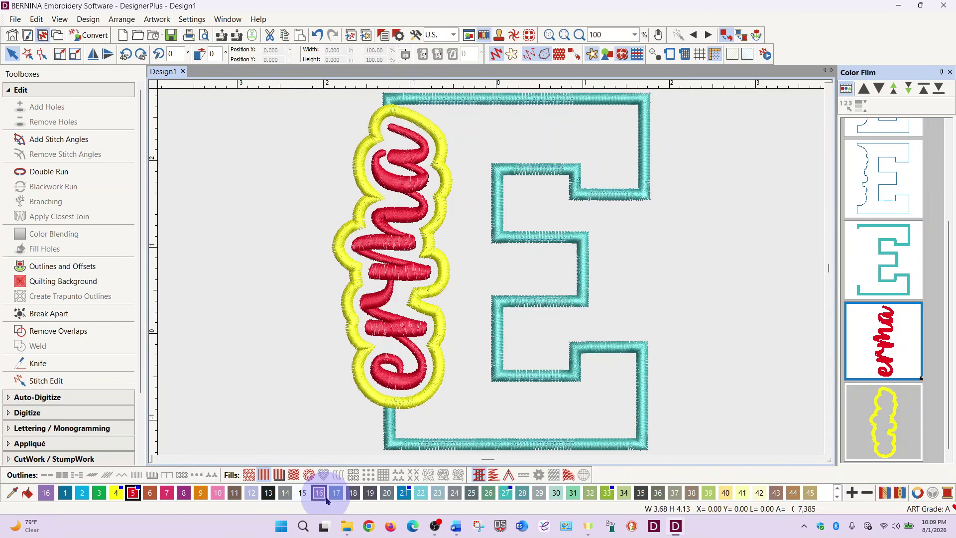
key(Escape)
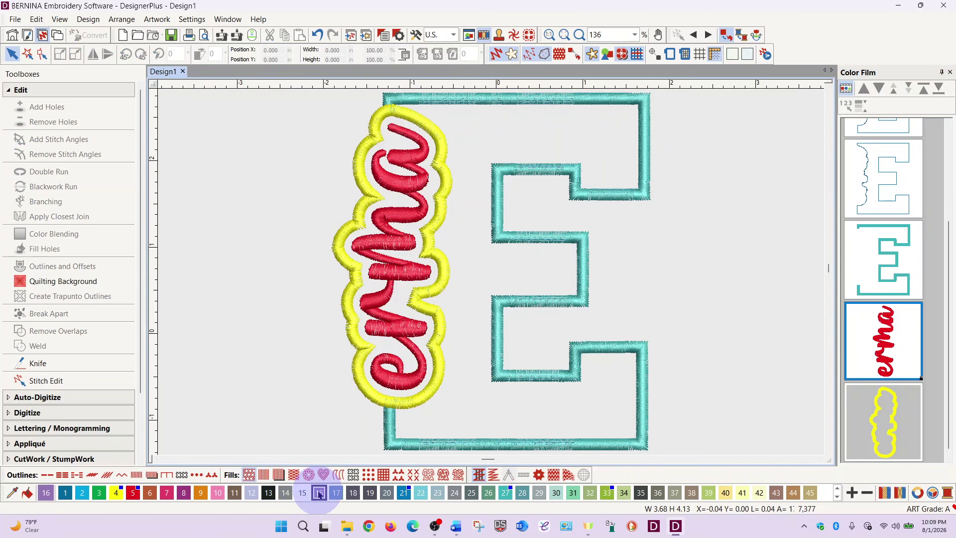
double_click(319, 495)
- Reselect the script name lettering and retry recoloring it with thread color 16
click(807, 344)
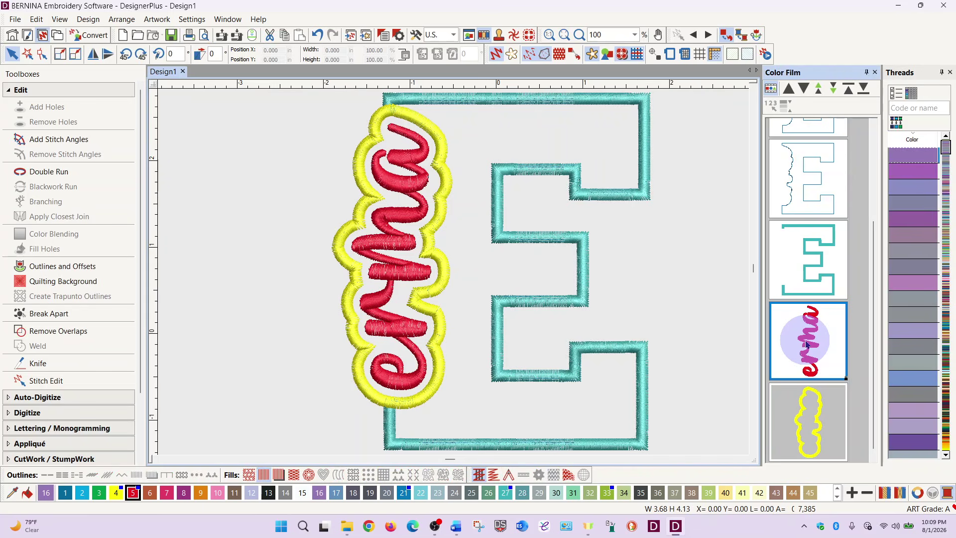
right_click(807, 343)
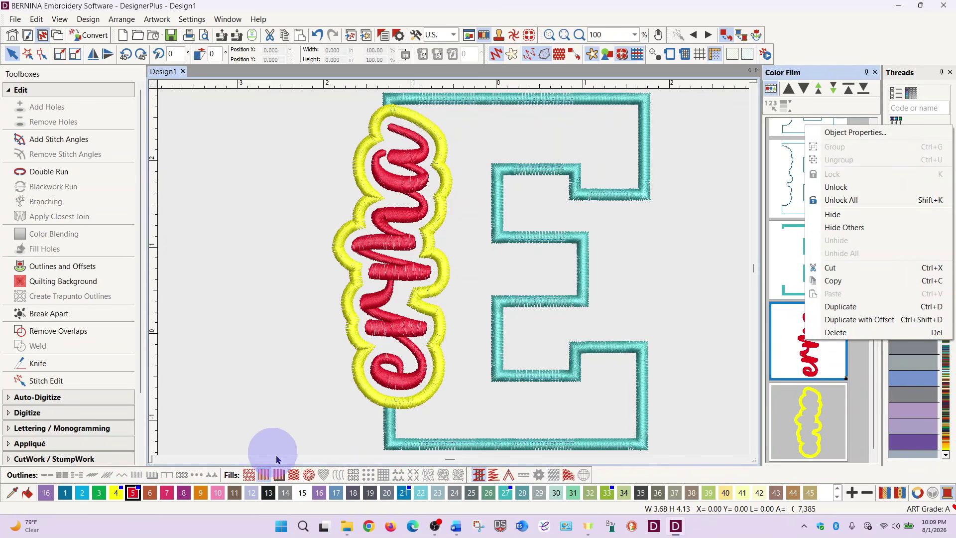
click(323, 499)
click(726, 272)
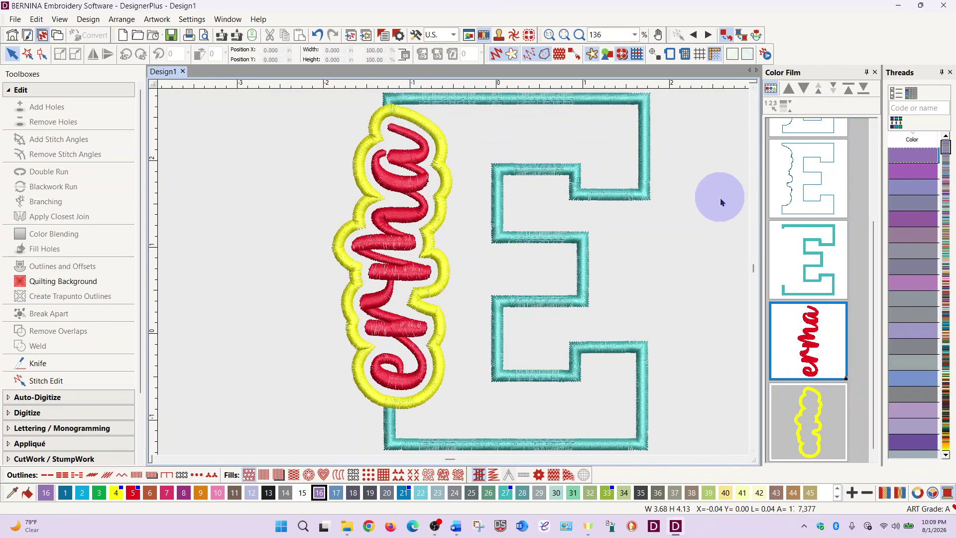
- Play the stitch-out simulation with the whole design in view, raising its speed to 7080 s/m, and examine the stitching order
click(766, 56)
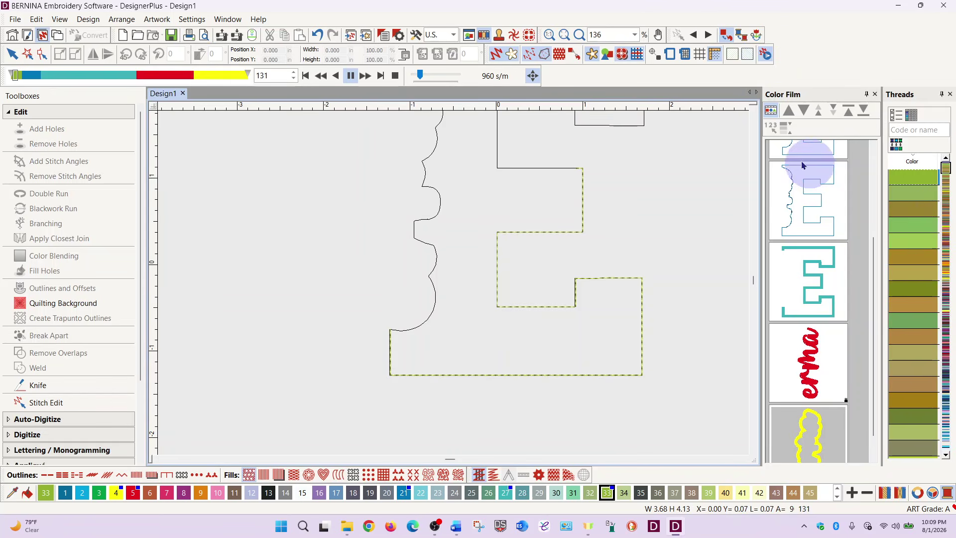
key(0)
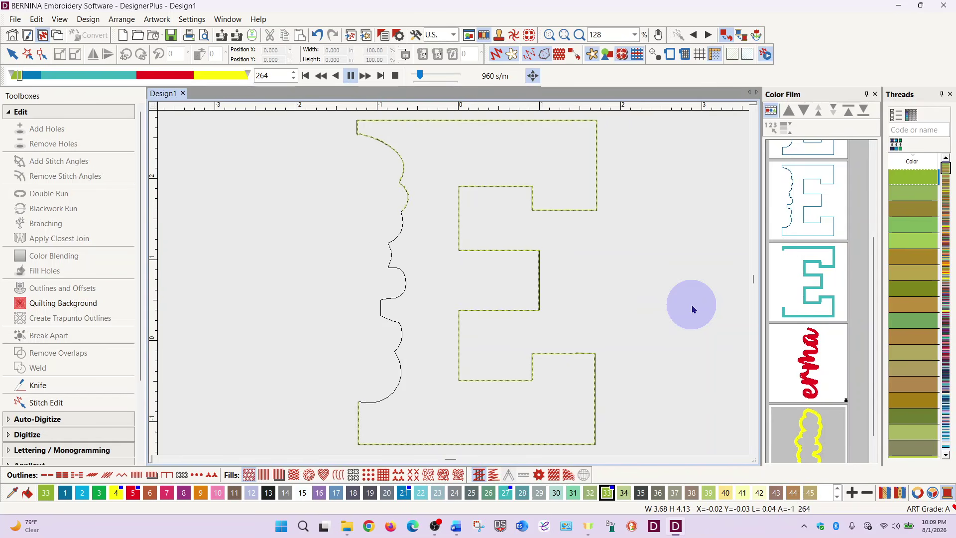
click(426, 76)
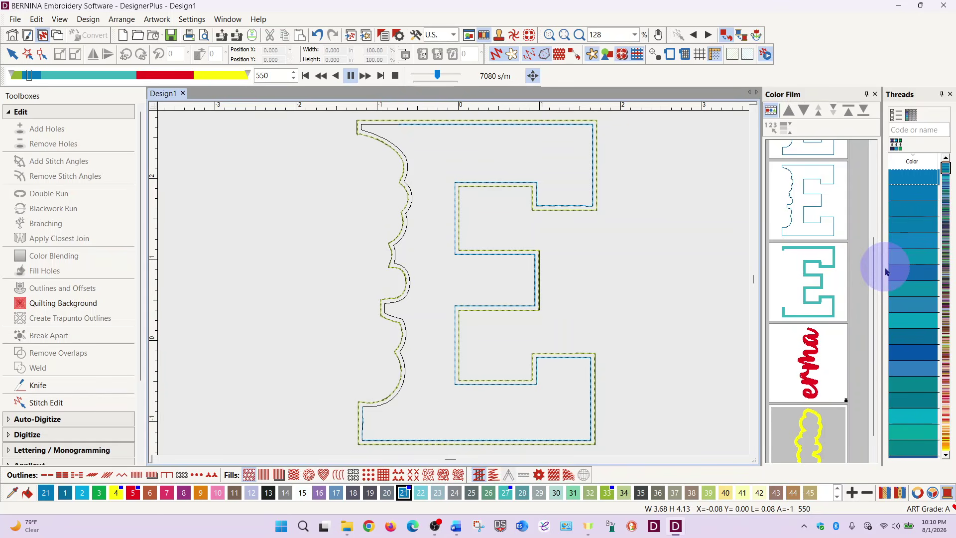
drag(878, 291, 873, 145)
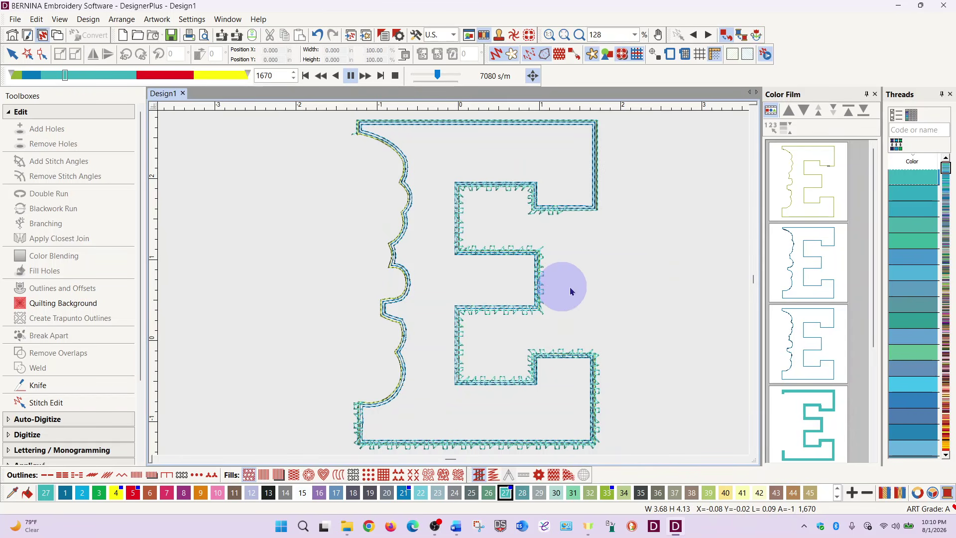
- Turn off Underlay 1 for the teal satin outline of the E
click(808, 436)
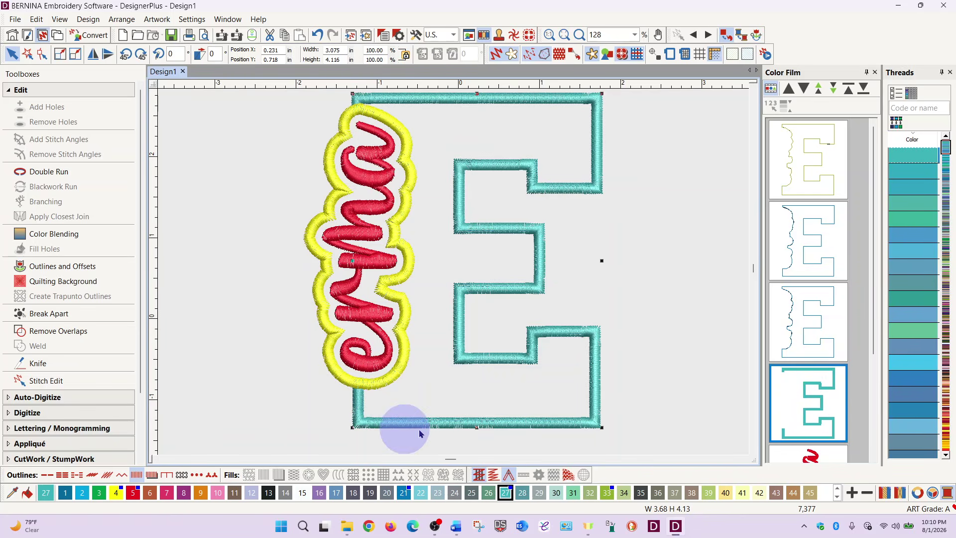
right_click(480, 477)
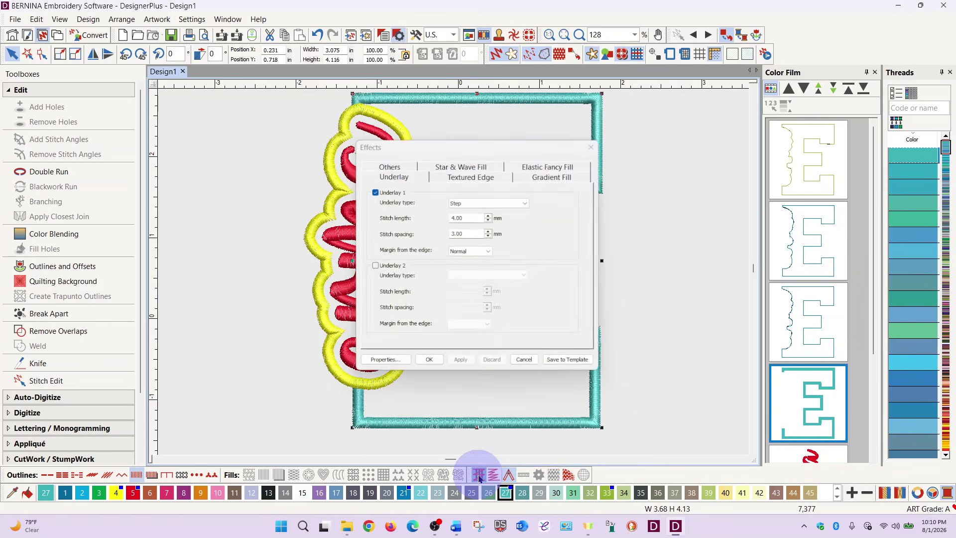
click(376, 197)
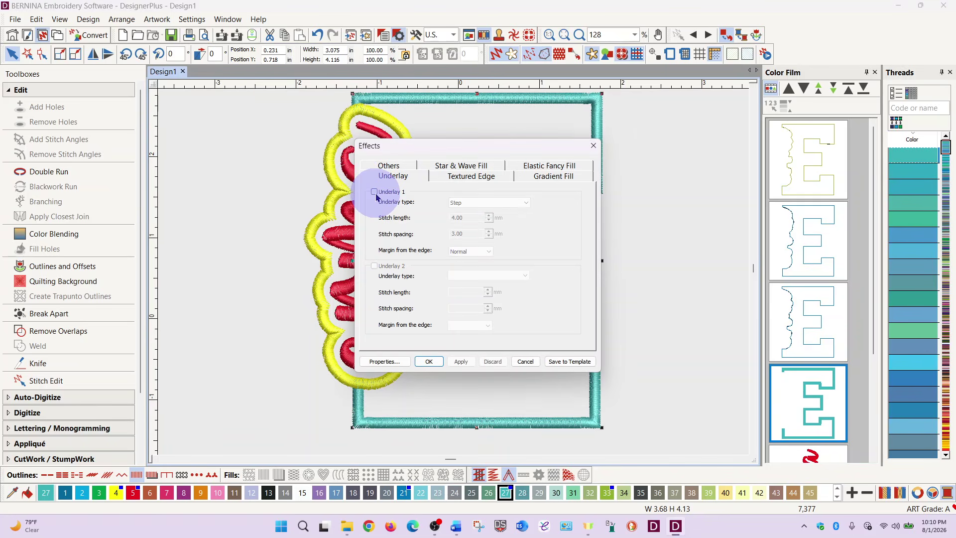
click(461, 362)
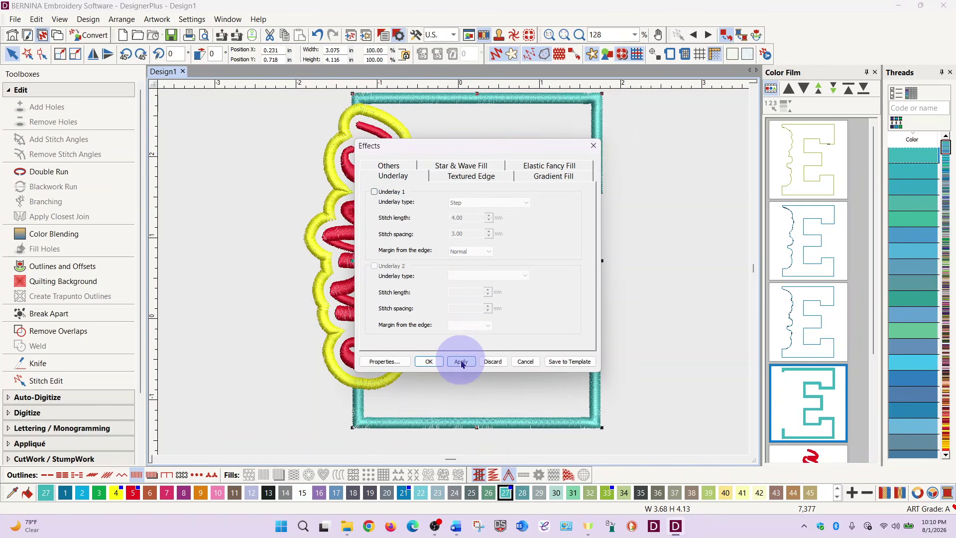
click(428, 363)
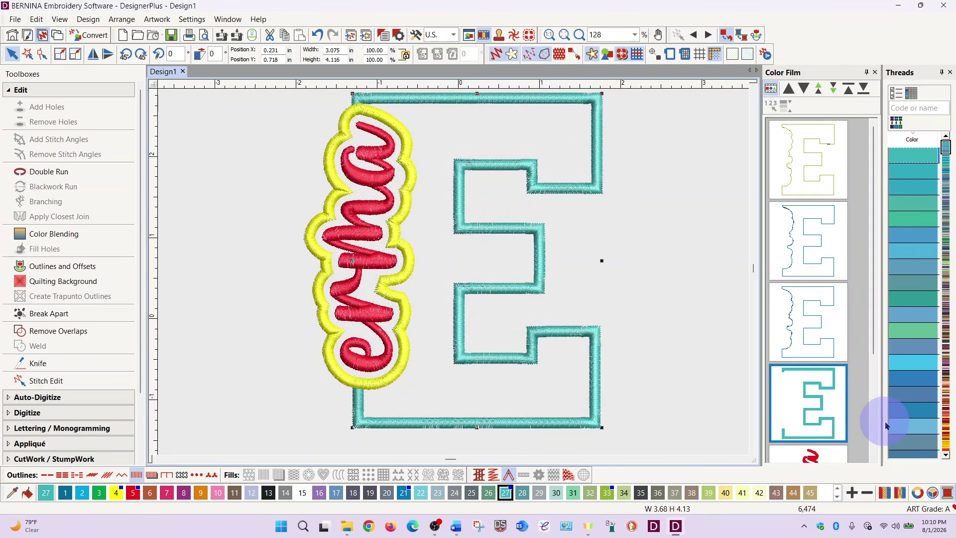
- Replay the stitch-out simulation of the complete design at 60300 s/m
click(766, 55)
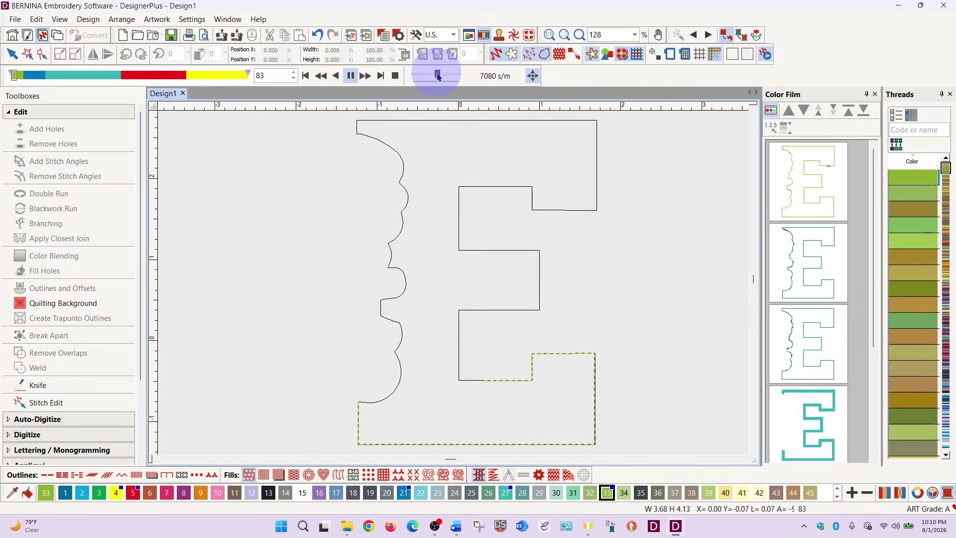
drag(437, 75, 452, 82)
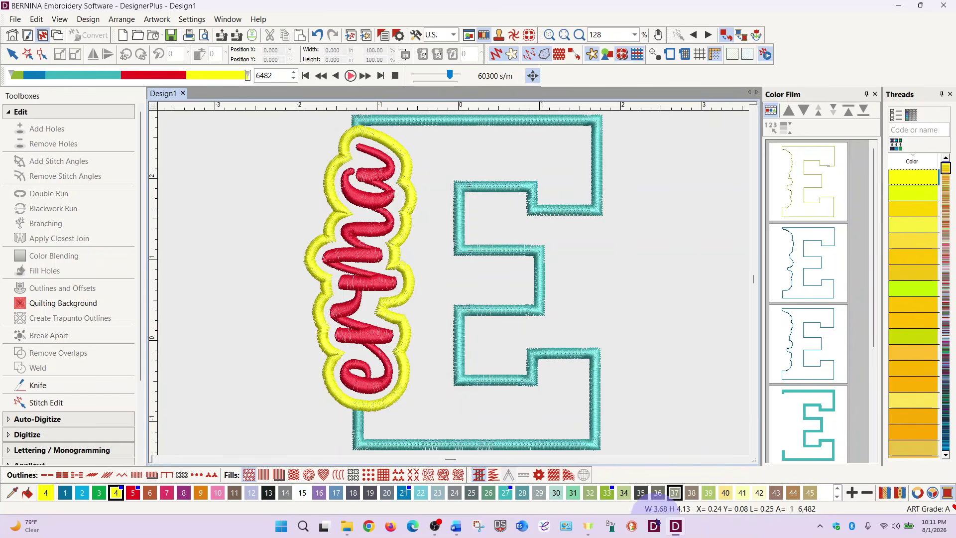
click(435, 526)
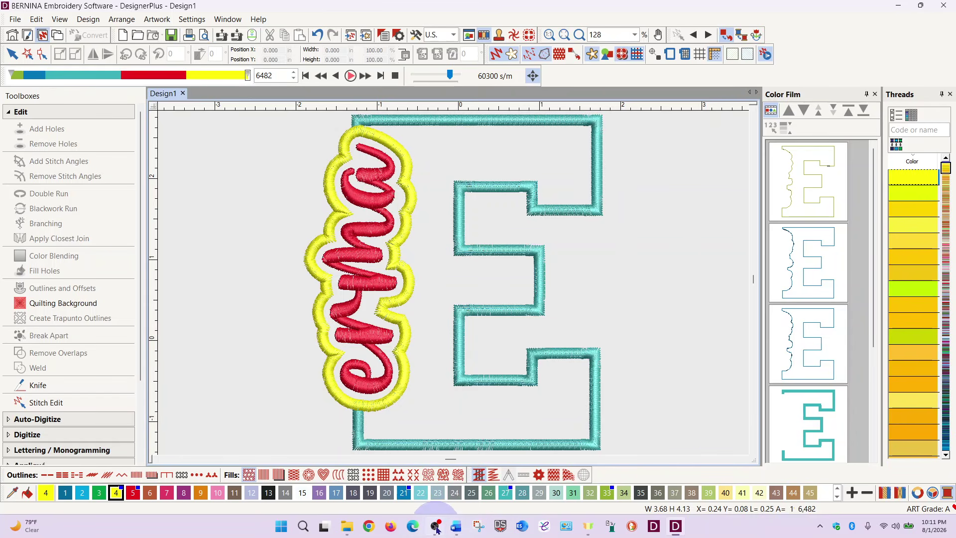